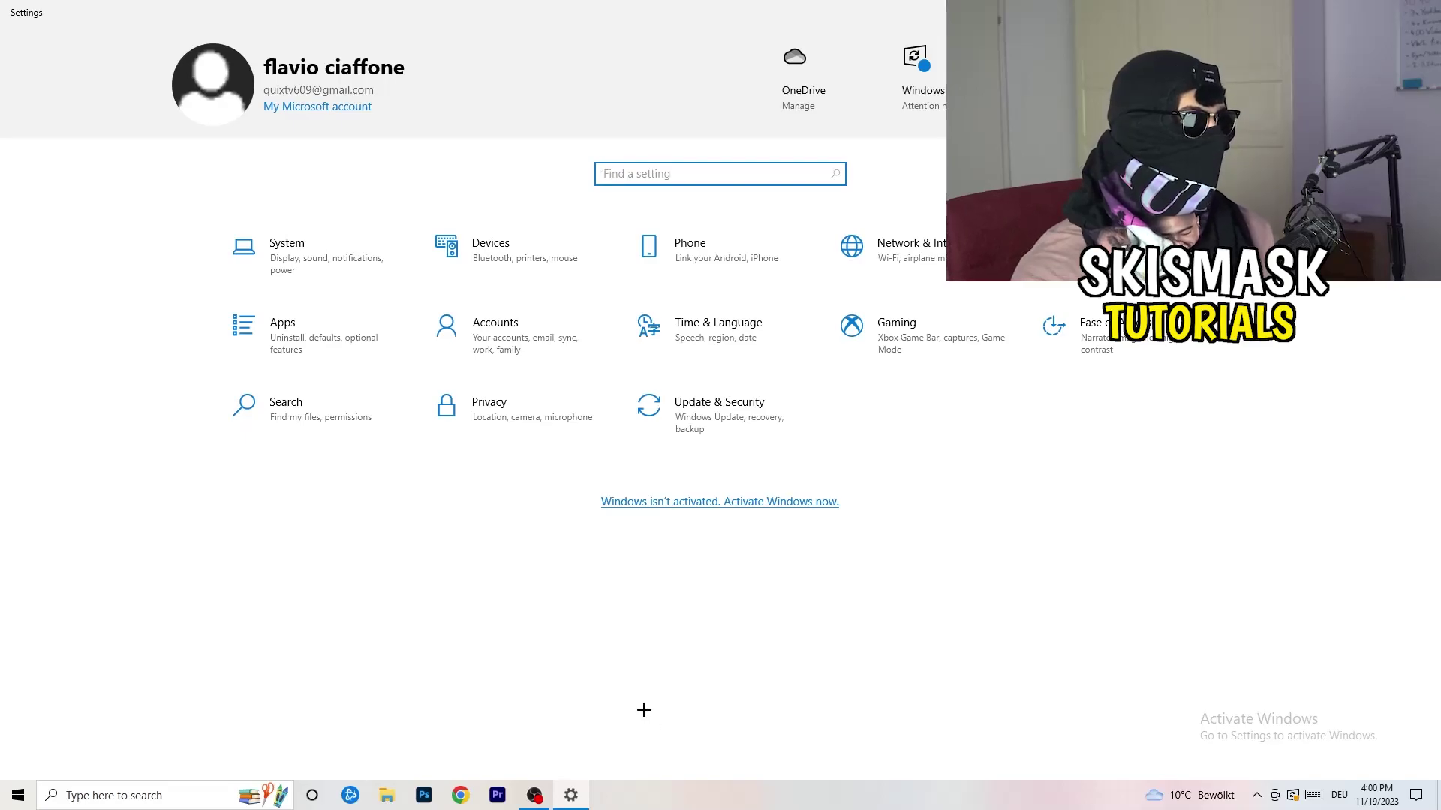
- Open the Gaming settings and review the Captures options, including the maximum recording length choices
{"action": "left_click", "coordinate": [929, 341]}
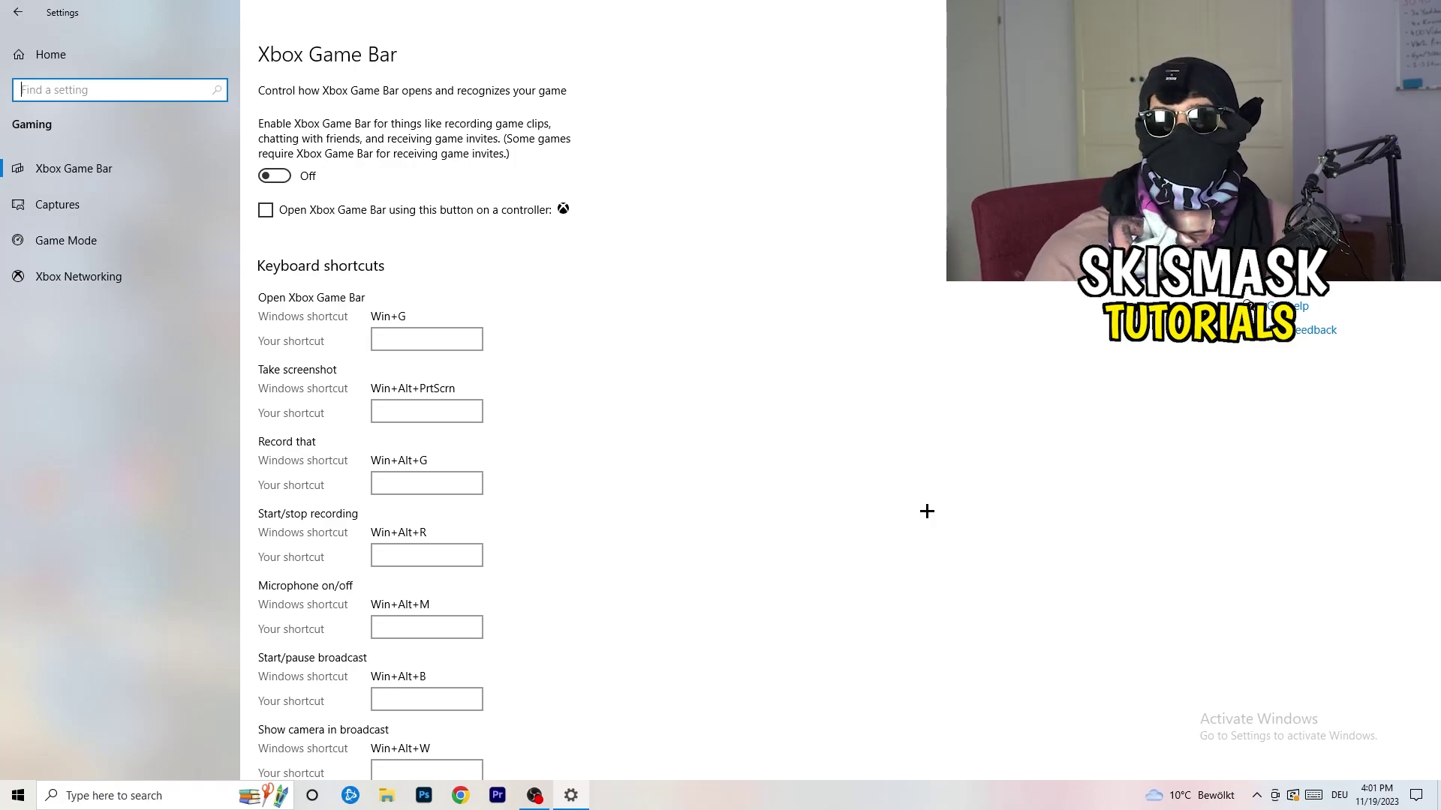
{"action": "left_click", "coordinate": [120, 208]}
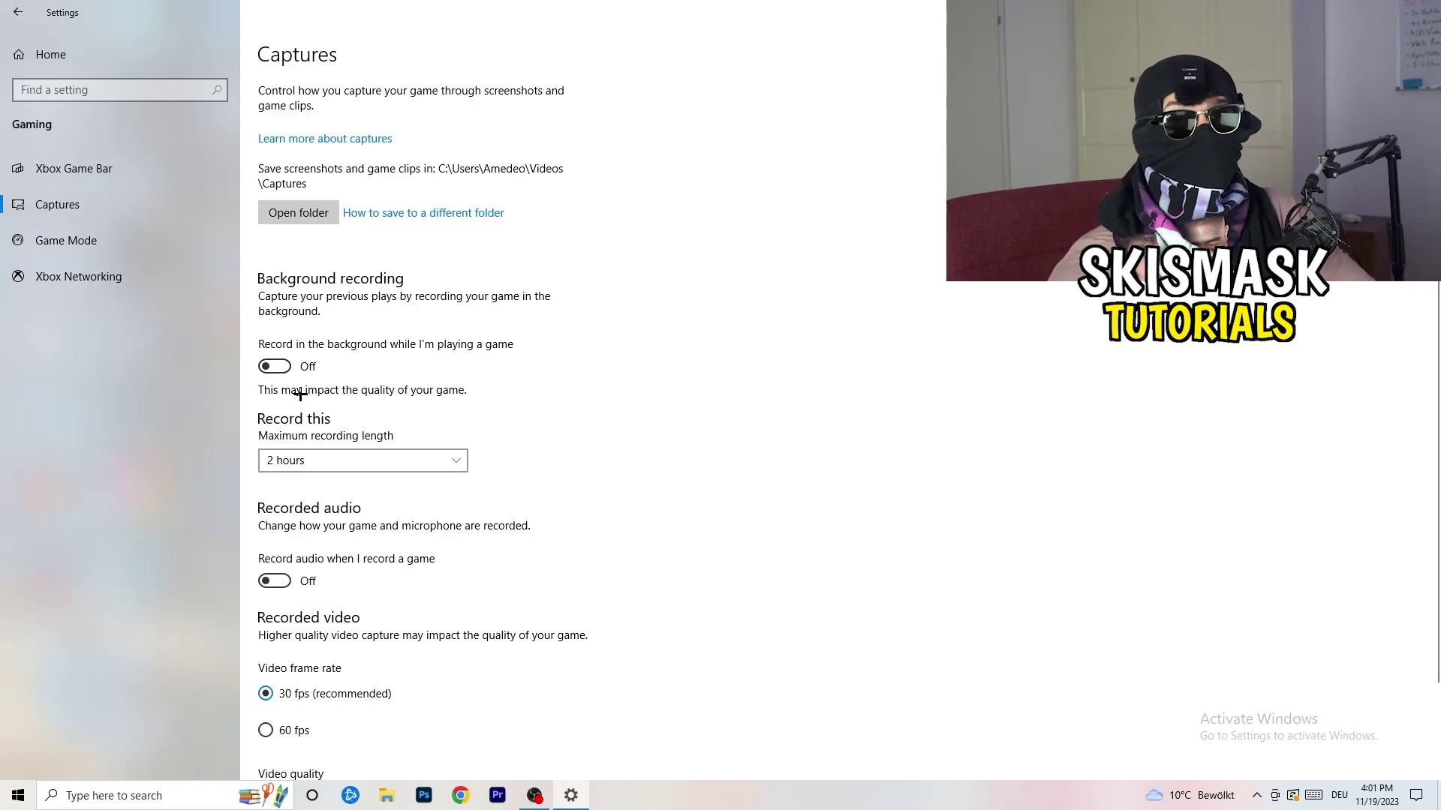
{"action": "left_click", "coordinate": [351, 461]}
{"action": "left_click", "coordinate": [615, 407]}
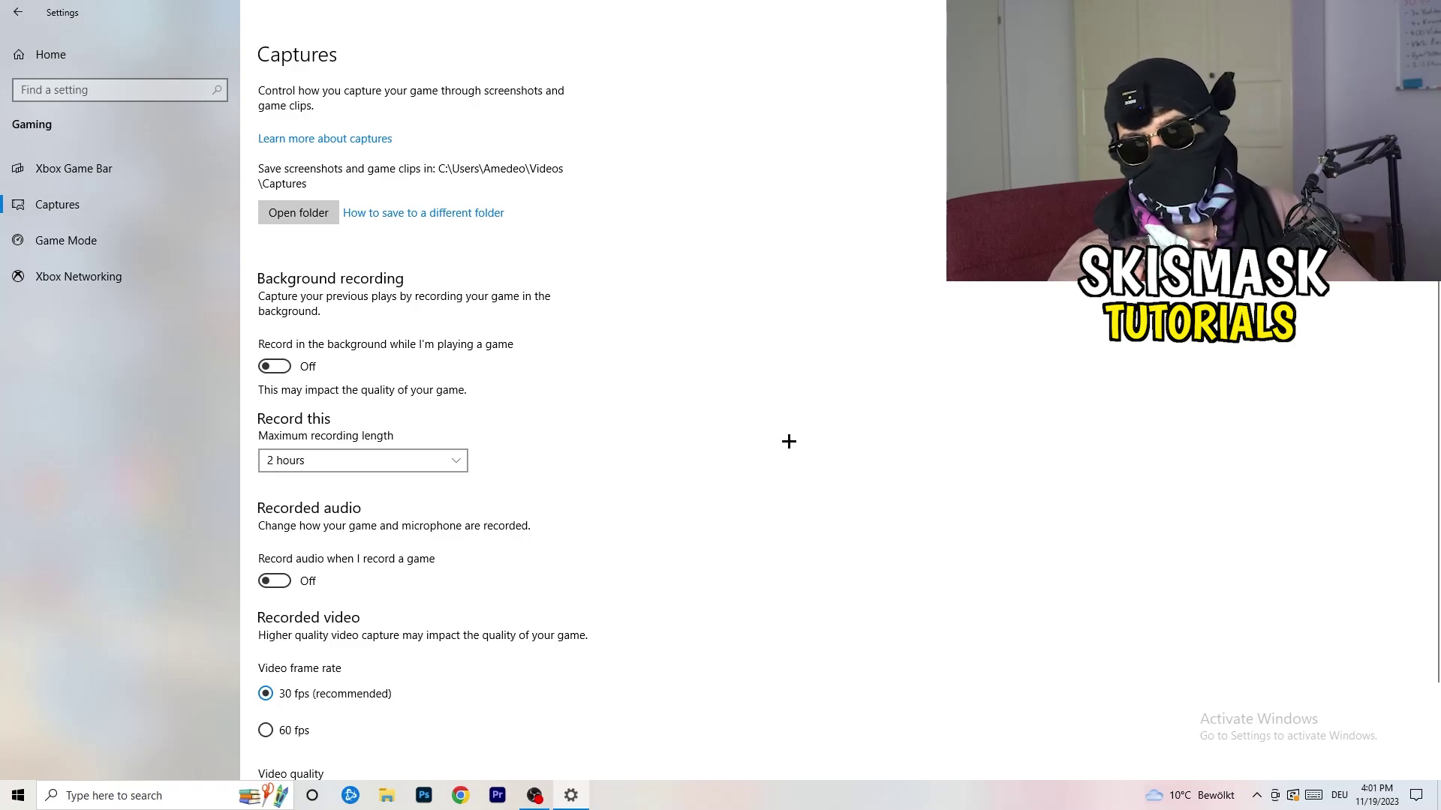
{"action": "left_click", "coordinate": [427, 458]}
{"action": "left_click", "coordinate": [922, 375]}
{"action": "scroll", "coordinate": [412, 653], "scroll_direction": "down", "scroll_amount": 2}
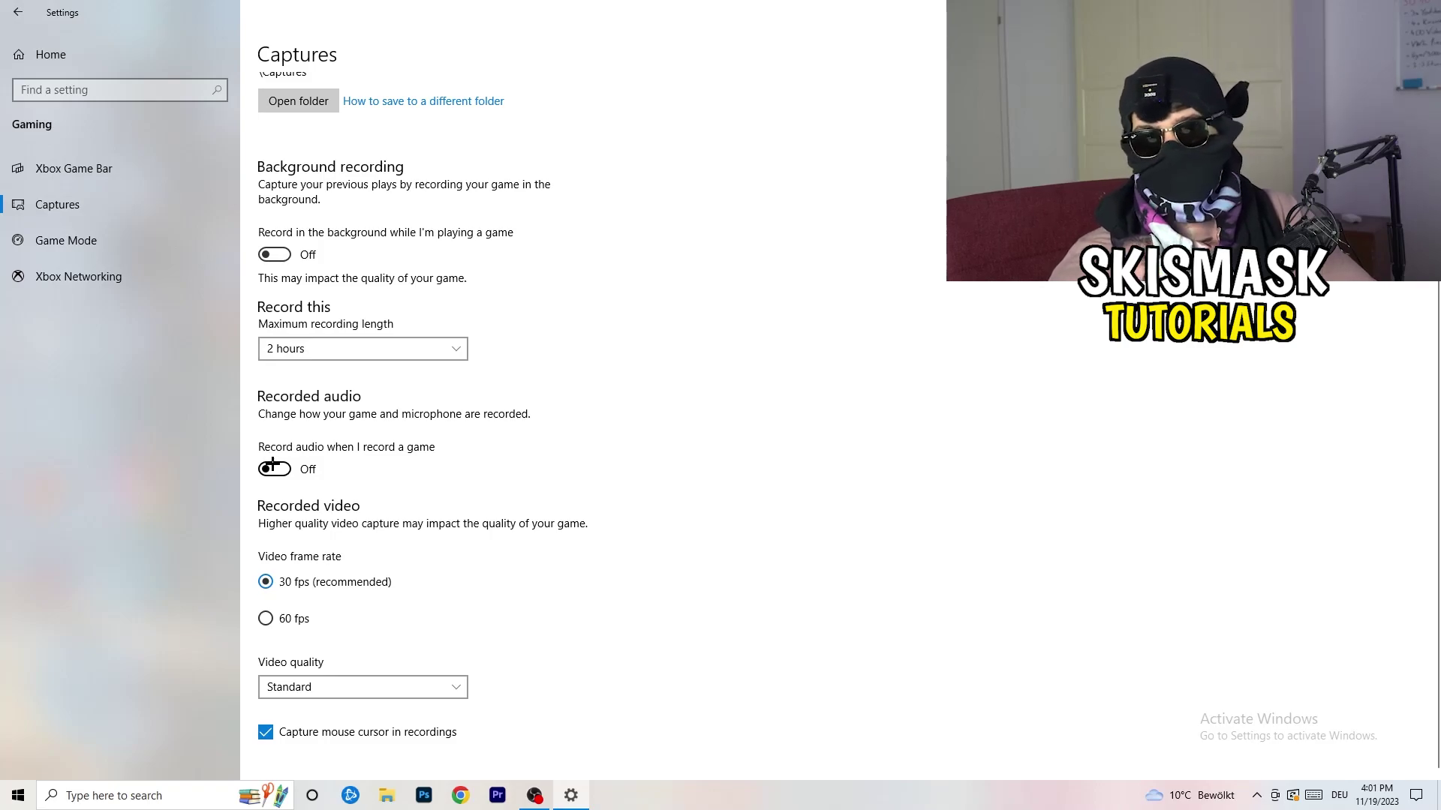
- Check the Game Mode setting and close Settings
{"action": "left_click", "coordinate": [102, 238]}
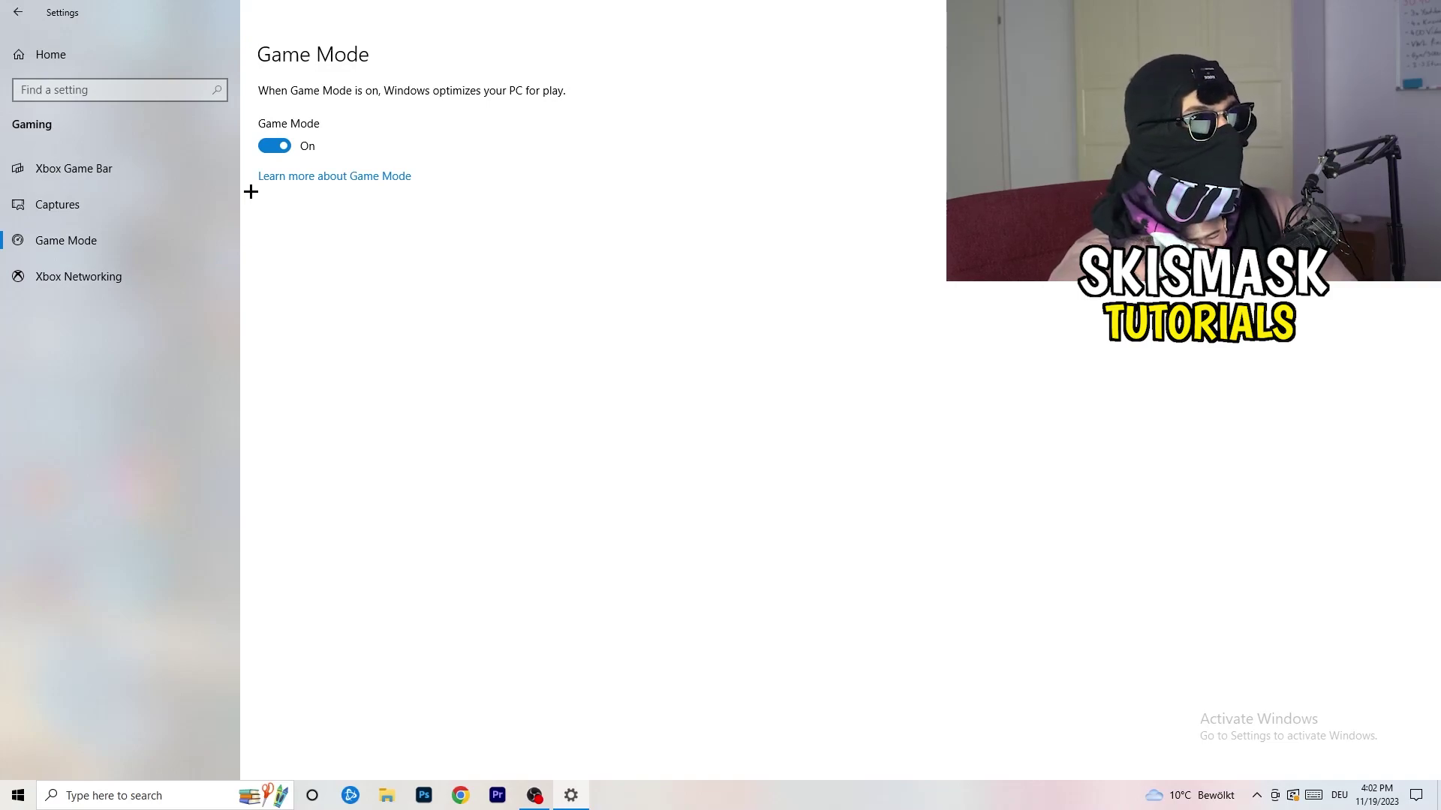
{"action": "left_click", "coordinate": [1422, 9]}
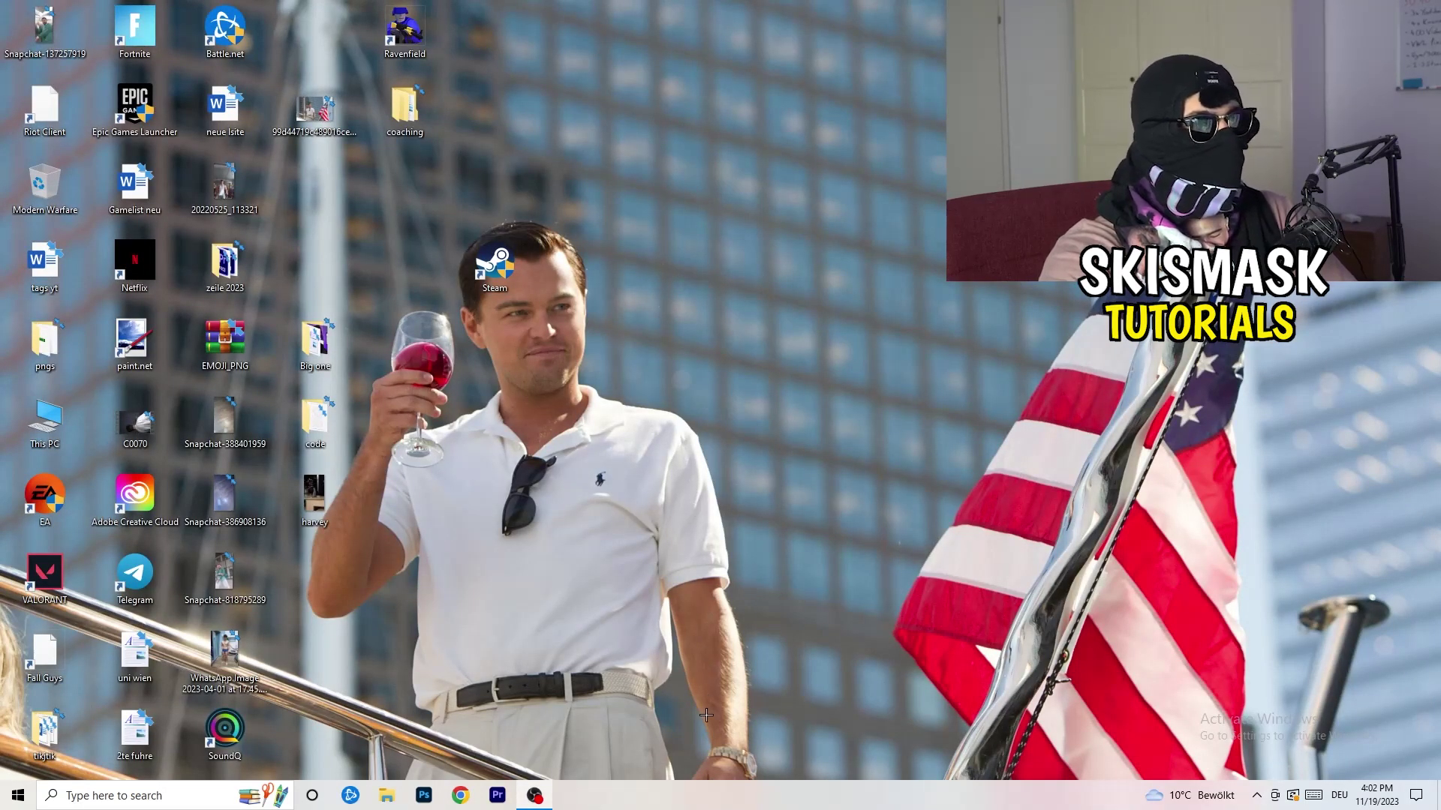
- Open Task Manager and sort the running processes by highest GPU usage
{"action": "left_click_drag", "start_coordinate": [699, 790], "coordinate": [504, 701]}
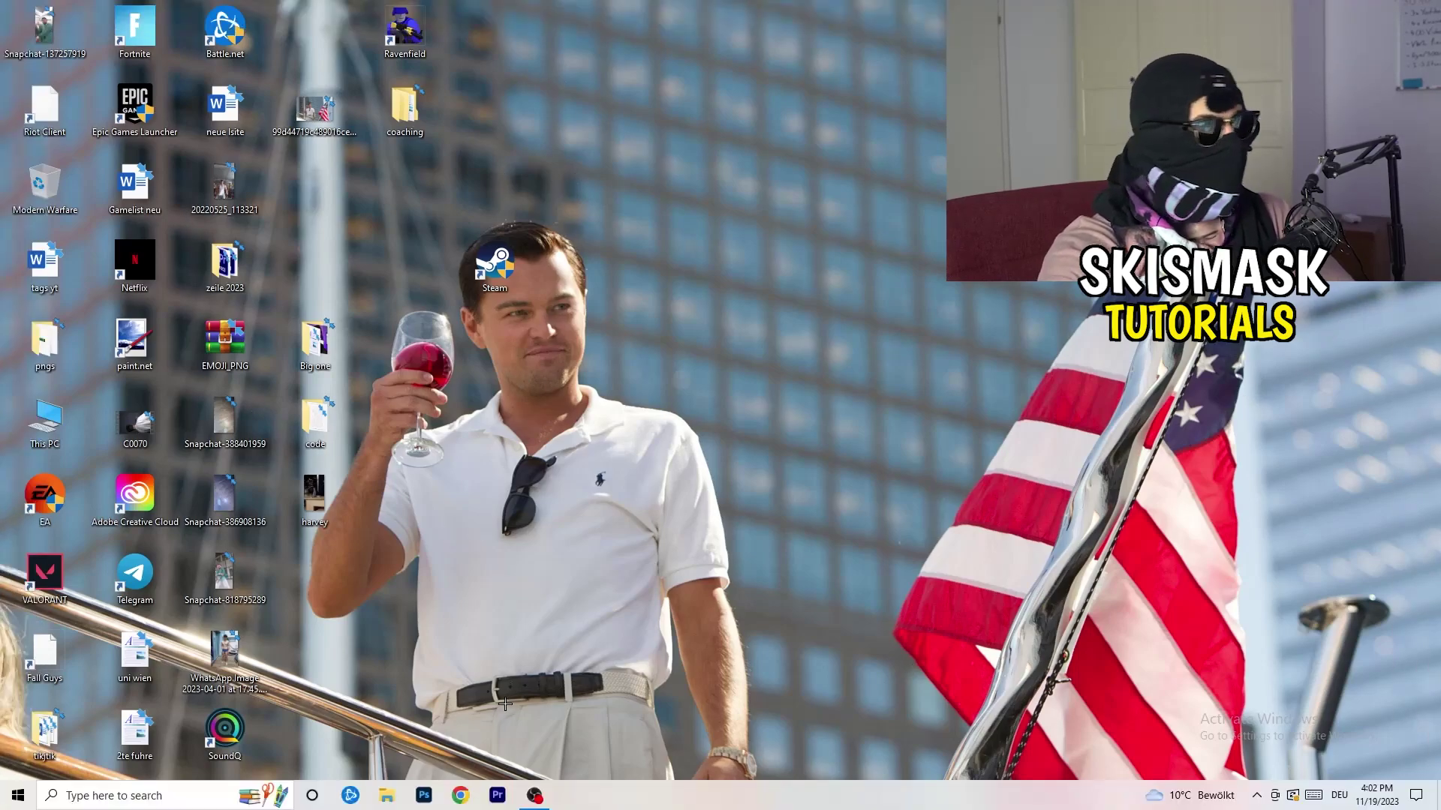
{"action": "right_click", "coordinate": [703, 803]}
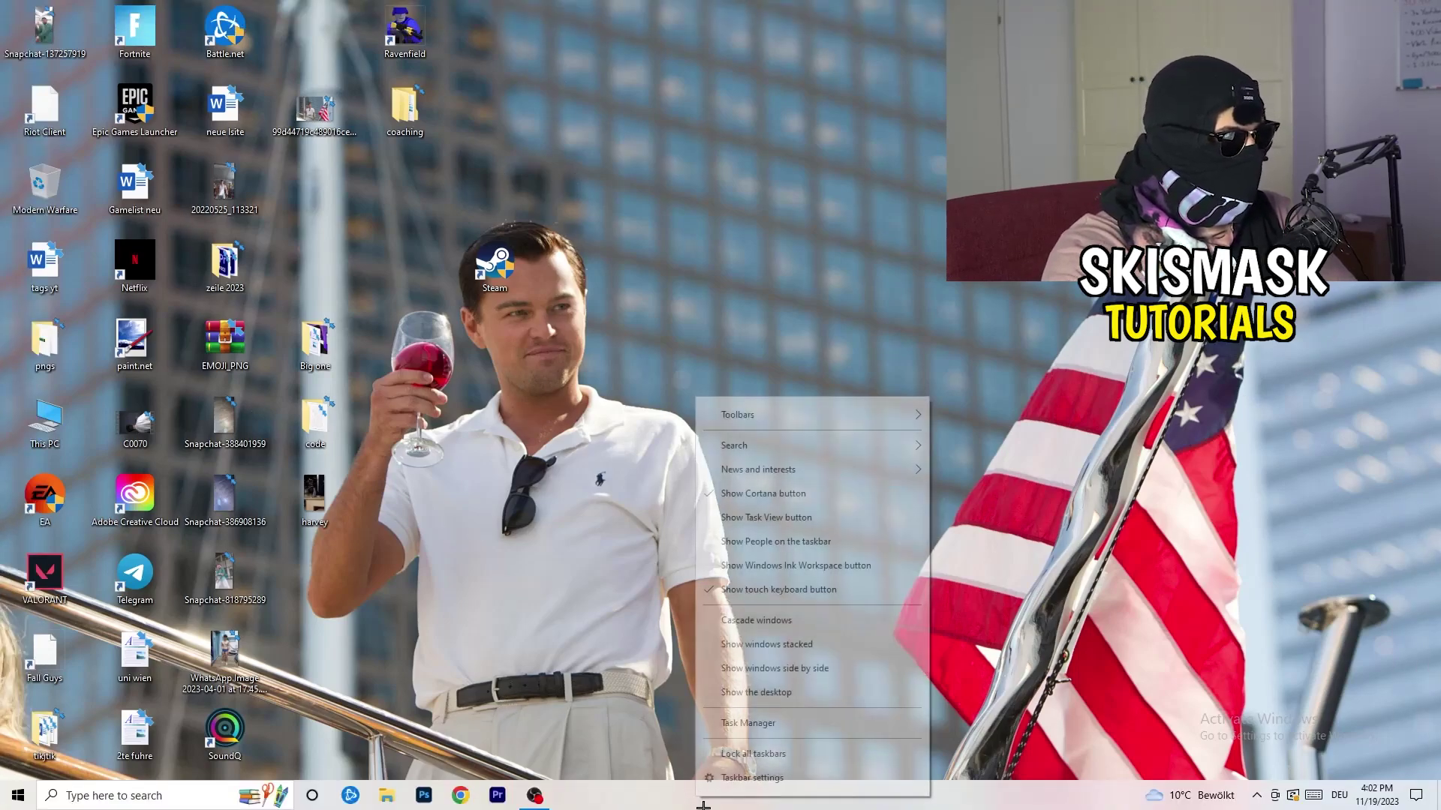
{"action": "left_click", "coordinate": [775, 725]}
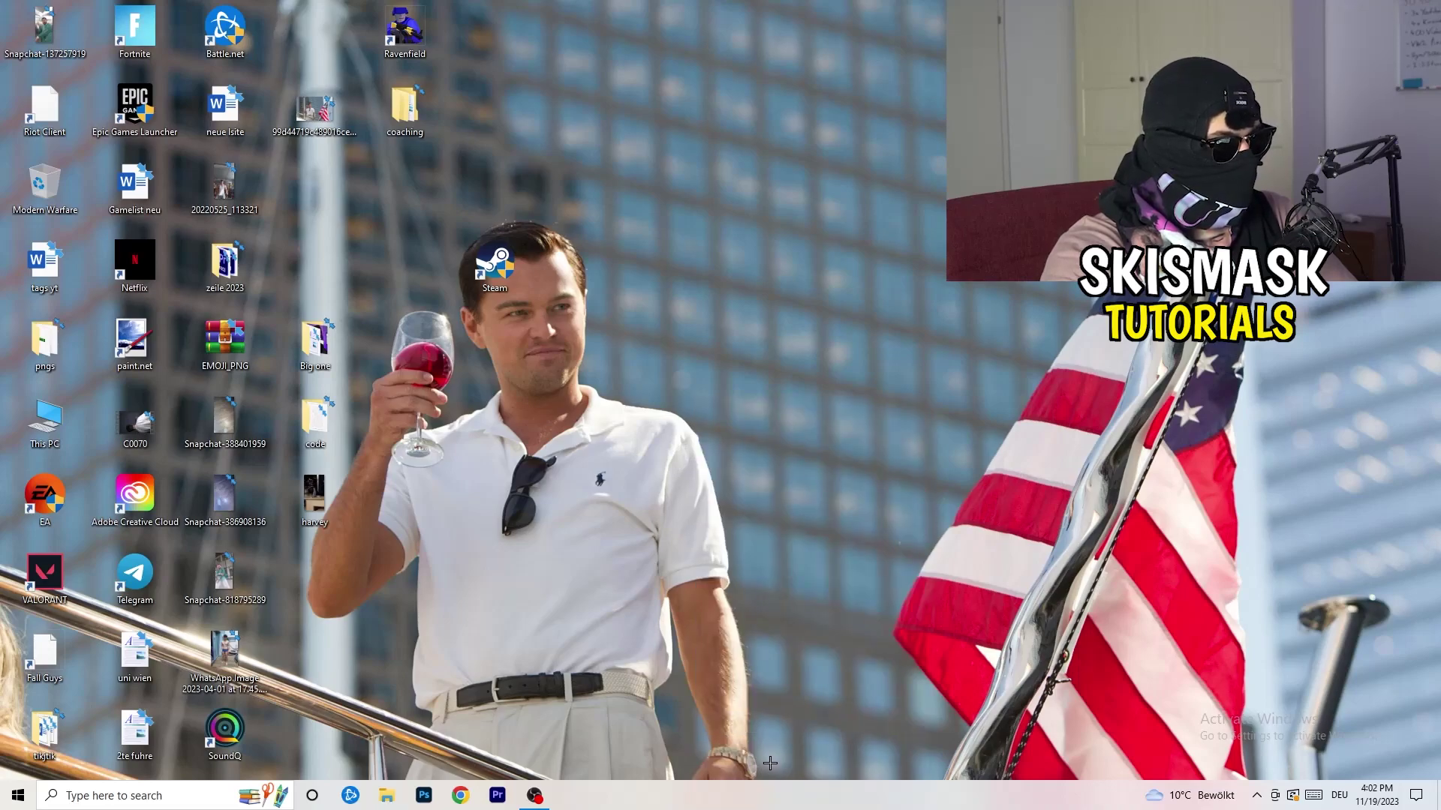
{"action": "left_click", "coordinate": [831, 38]}
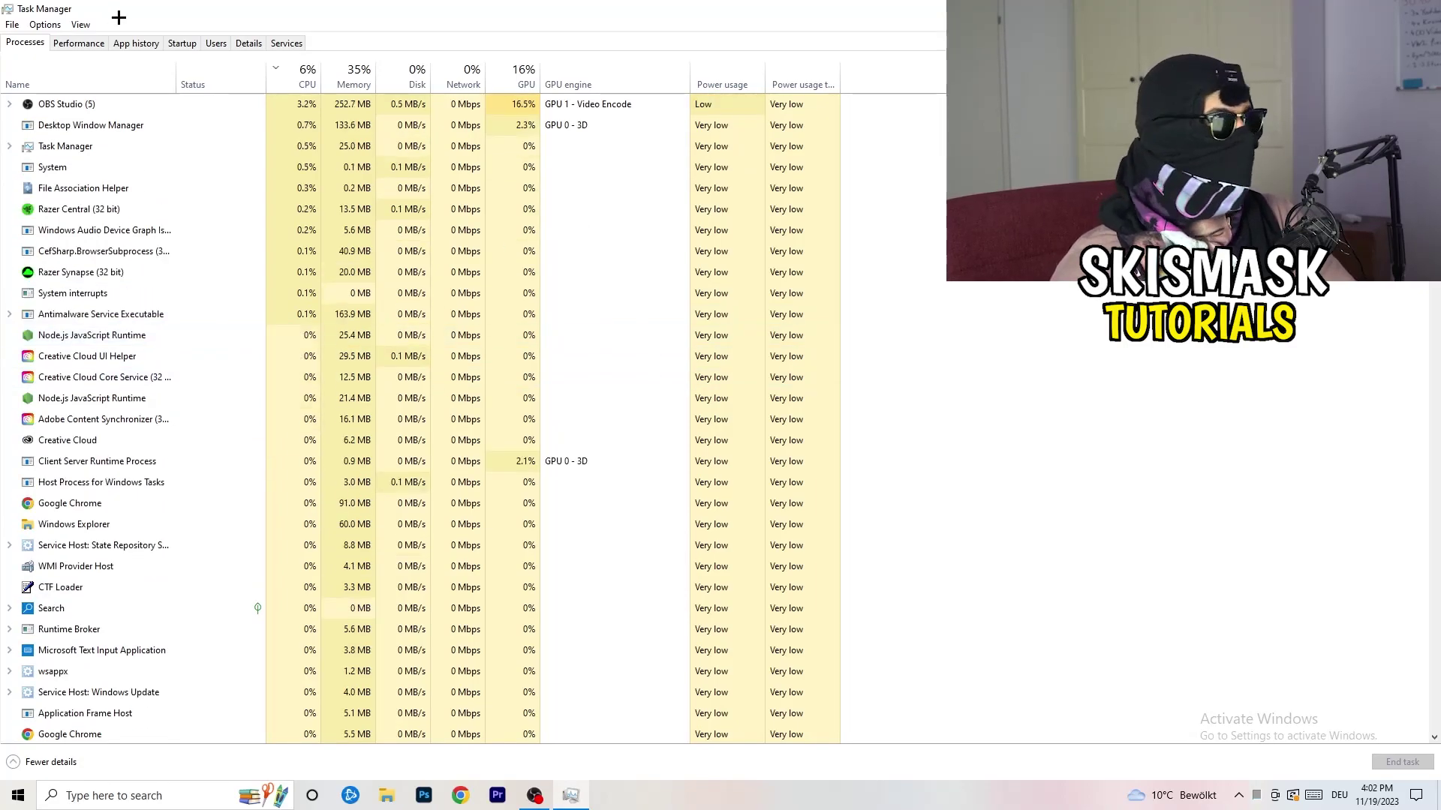
{"action": "left_click", "coordinate": [521, 75]}
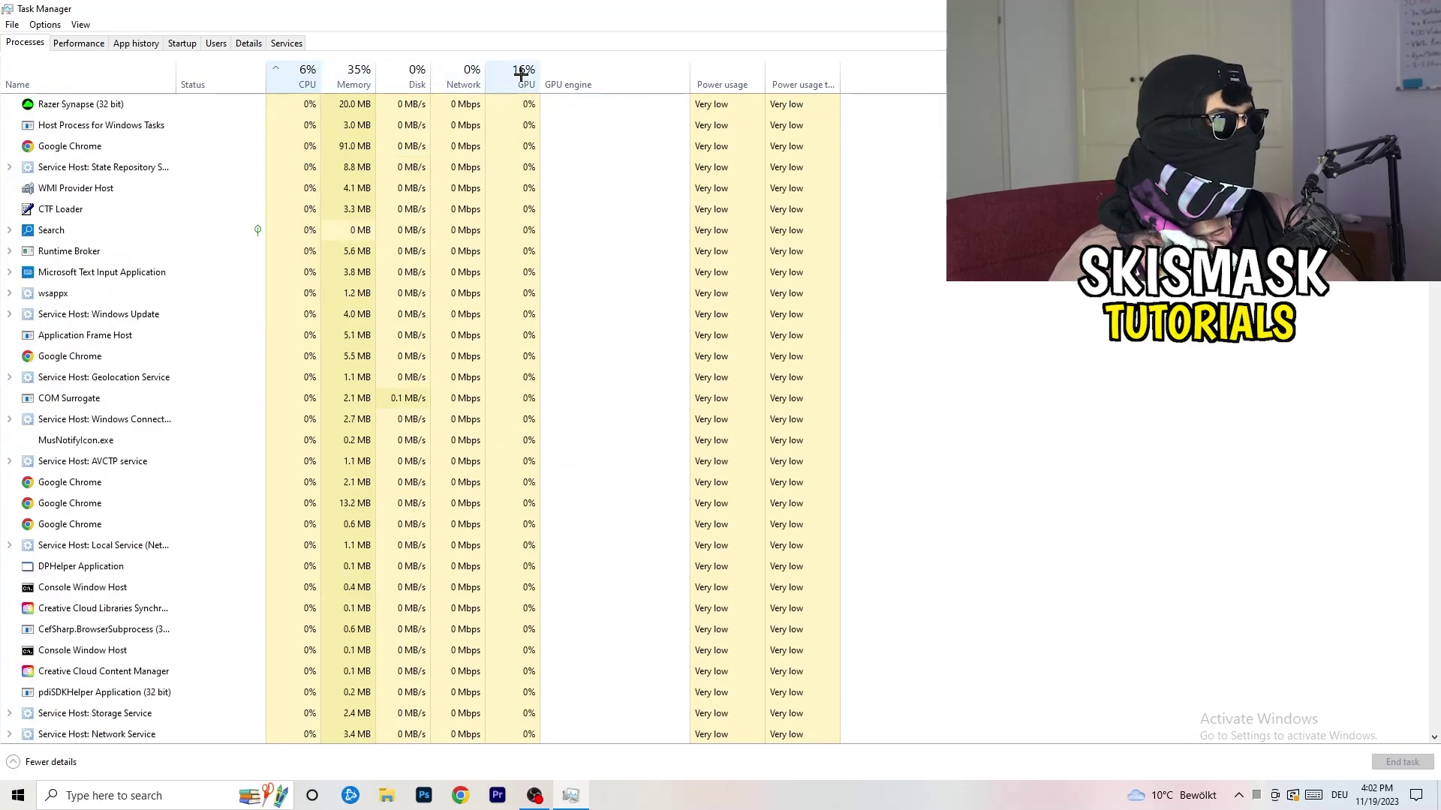
{"action": "left_click", "coordinate": [521, 75]}
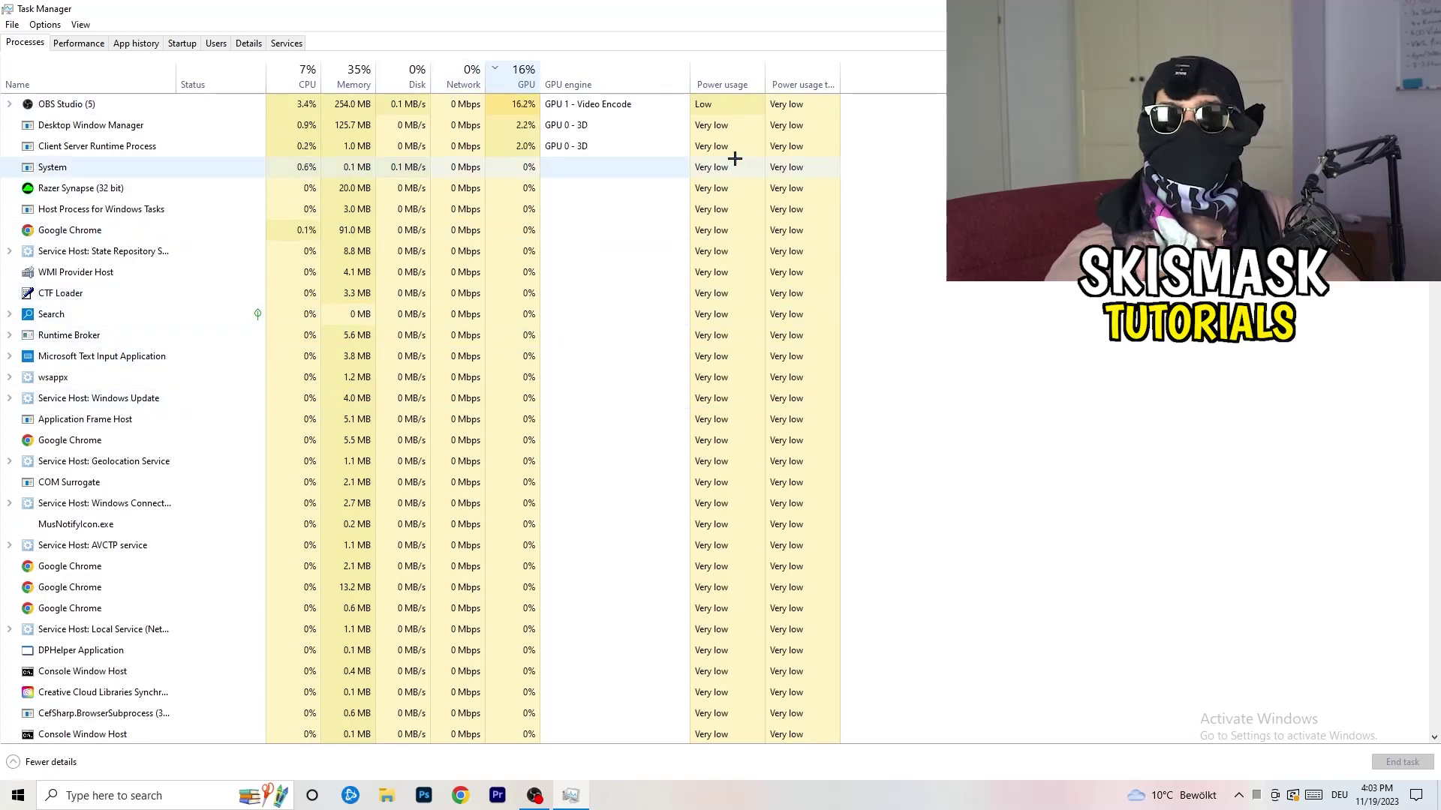
- View the available actions for the OBS Studio process without ending it, and sort the processes by highest CPU usage
{"action": "right_click", "coordinate": [524, 109]}
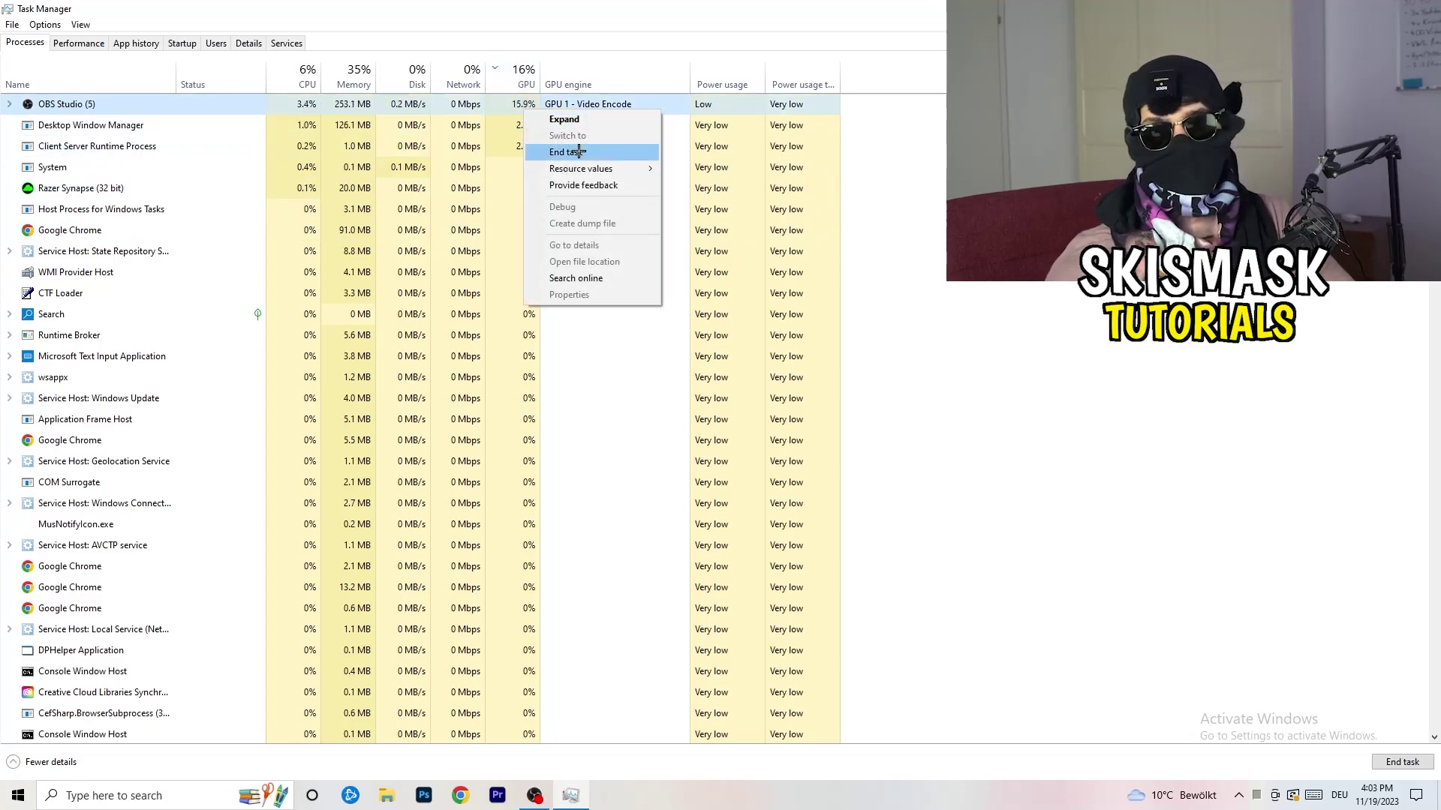
{"action": "key", "text": "Escape"}
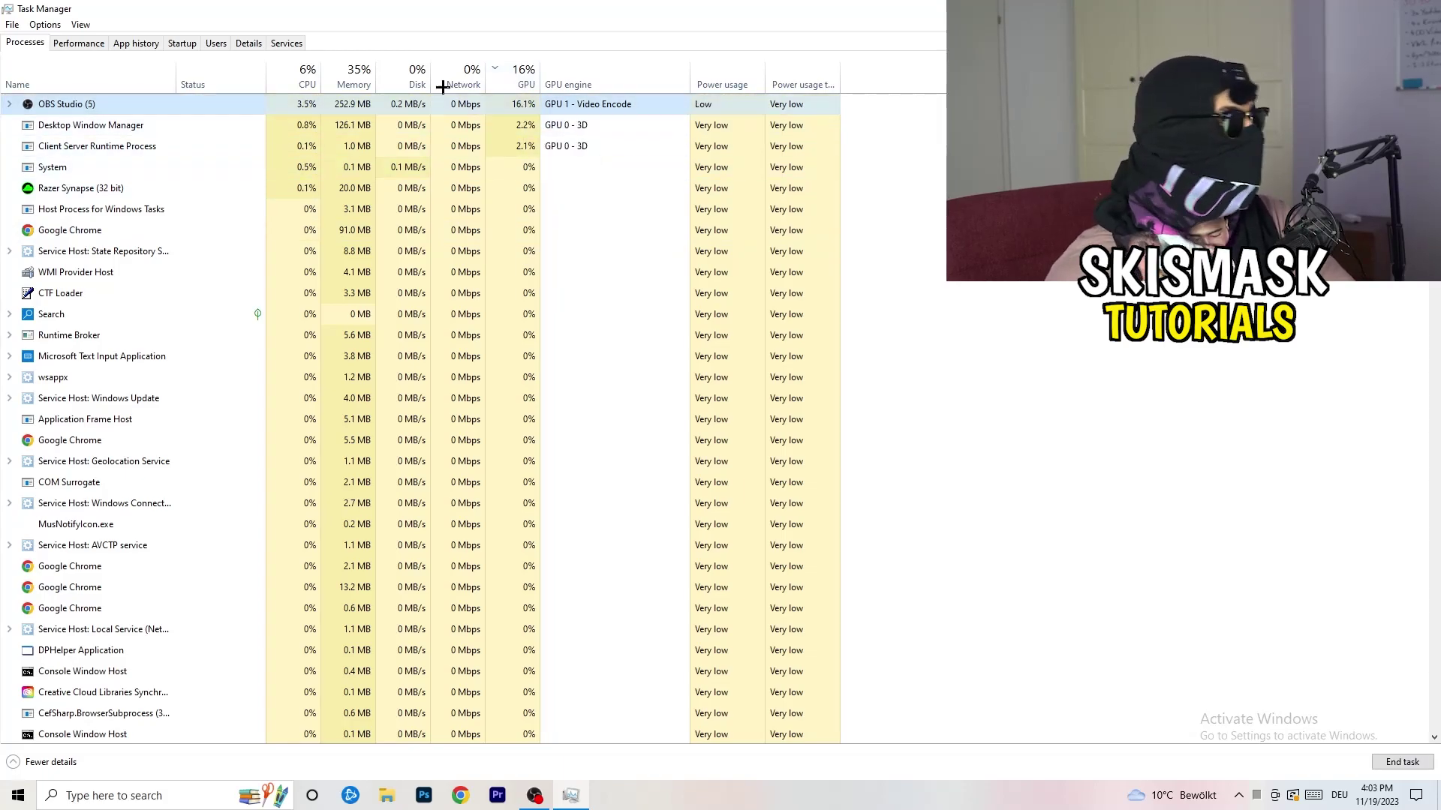
{"action": "left_click", "coordinate": [301, 77]}
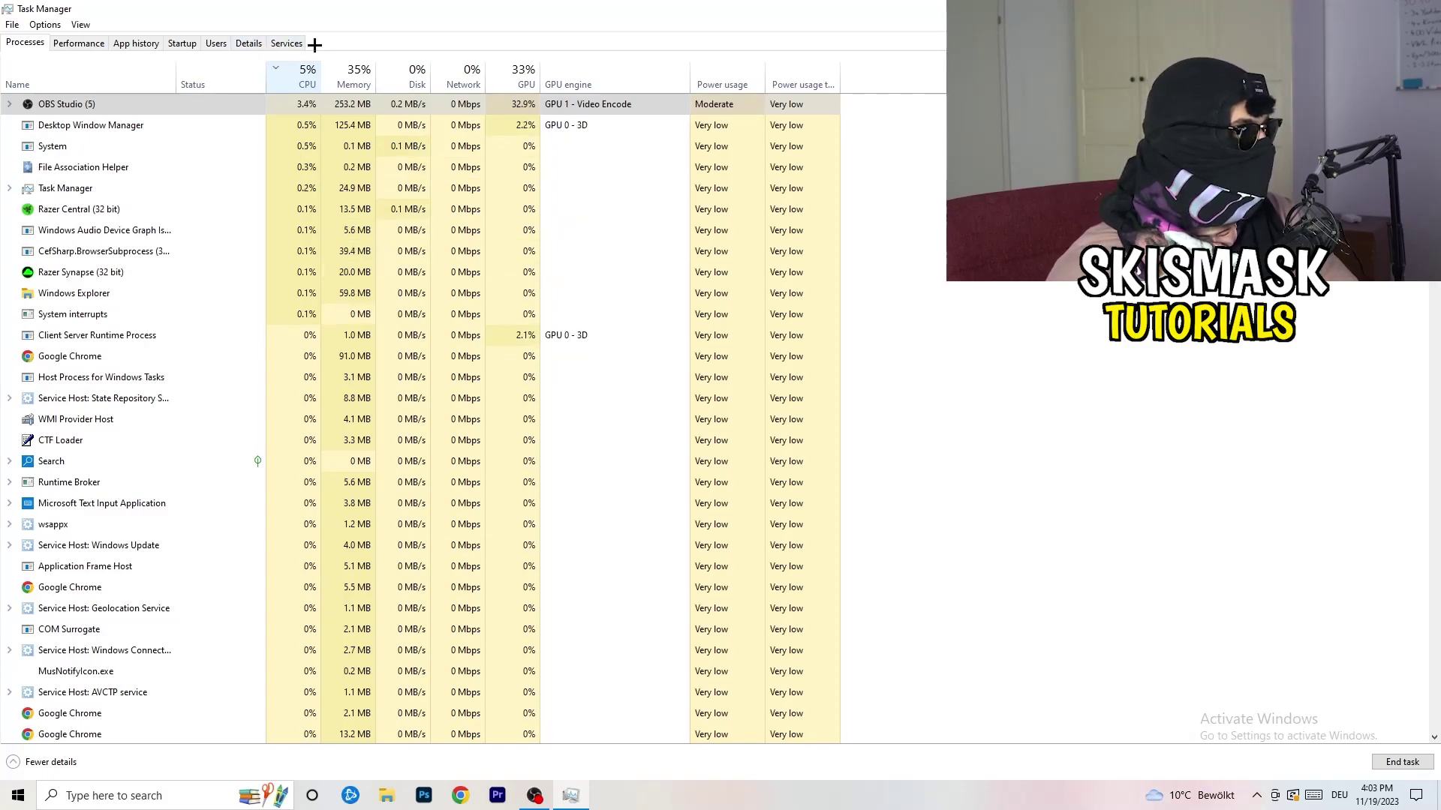
- Show the priority options for a Creative Cloud UI Helper process in the detailed process list
{"action": "left_click", "coordinate": [248, 43]}
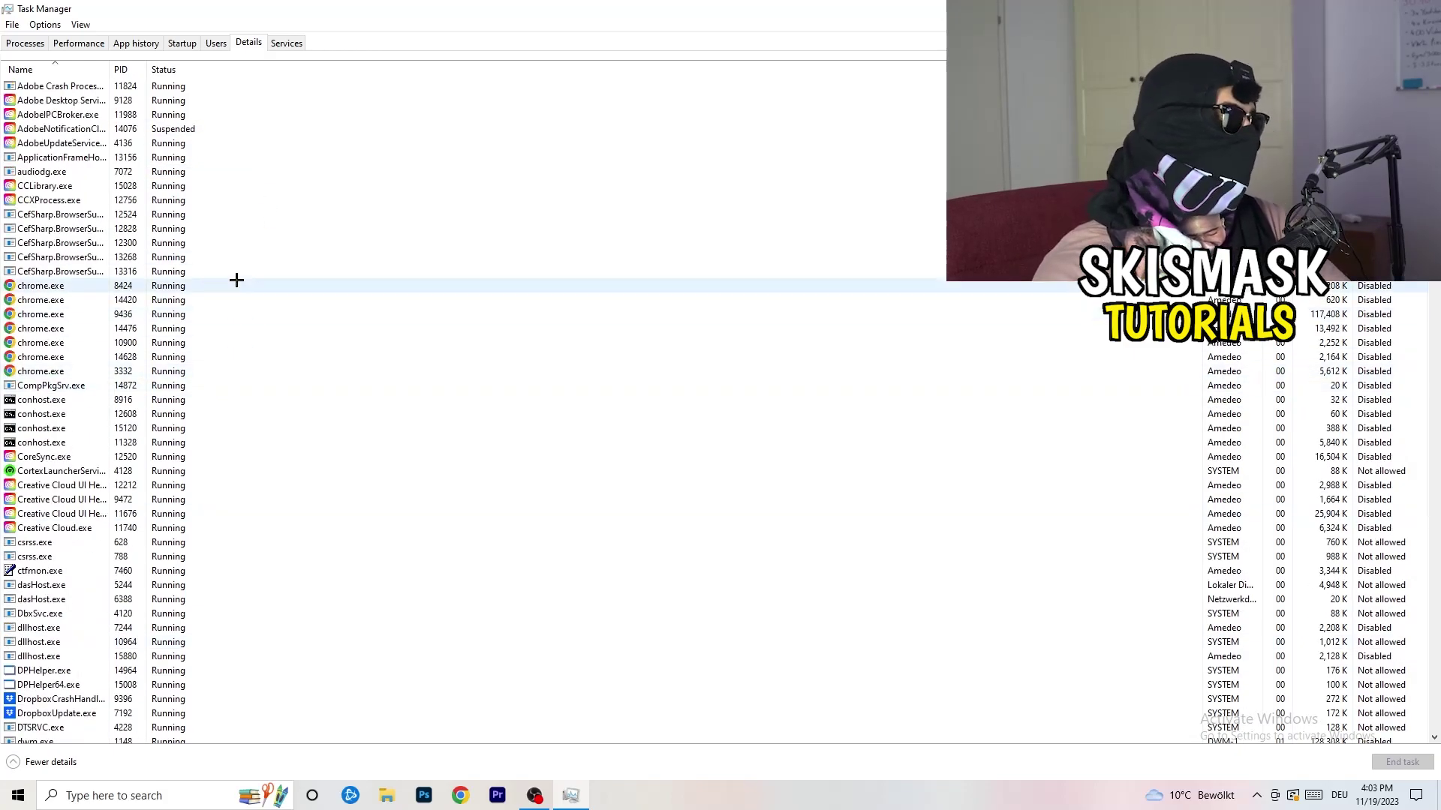
{"action": "scroll", "coordinate": [78, 375], "scroll_direction": "down", "scroll_amount": 3}
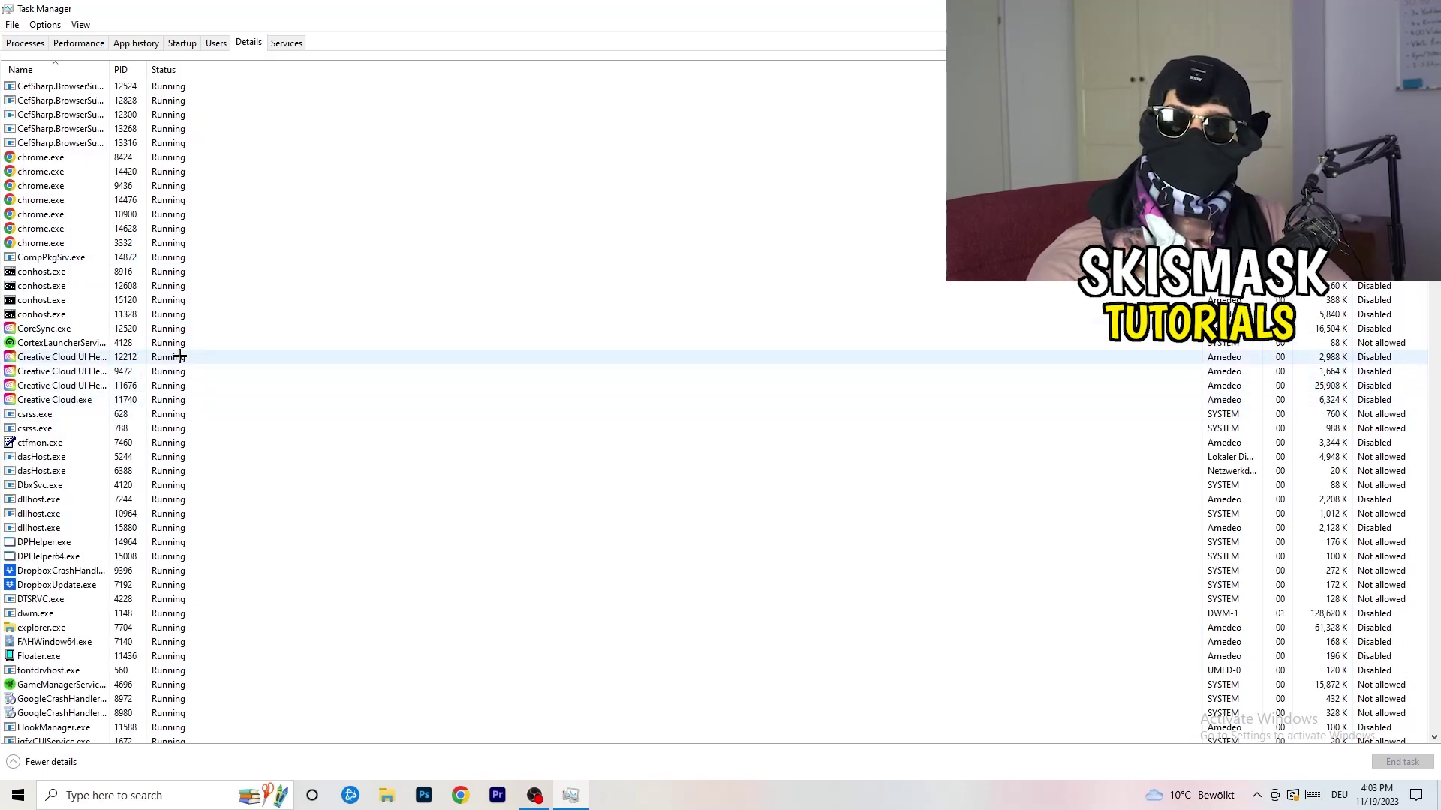
{"action": "right_click", "coordinate": [60, 386]}
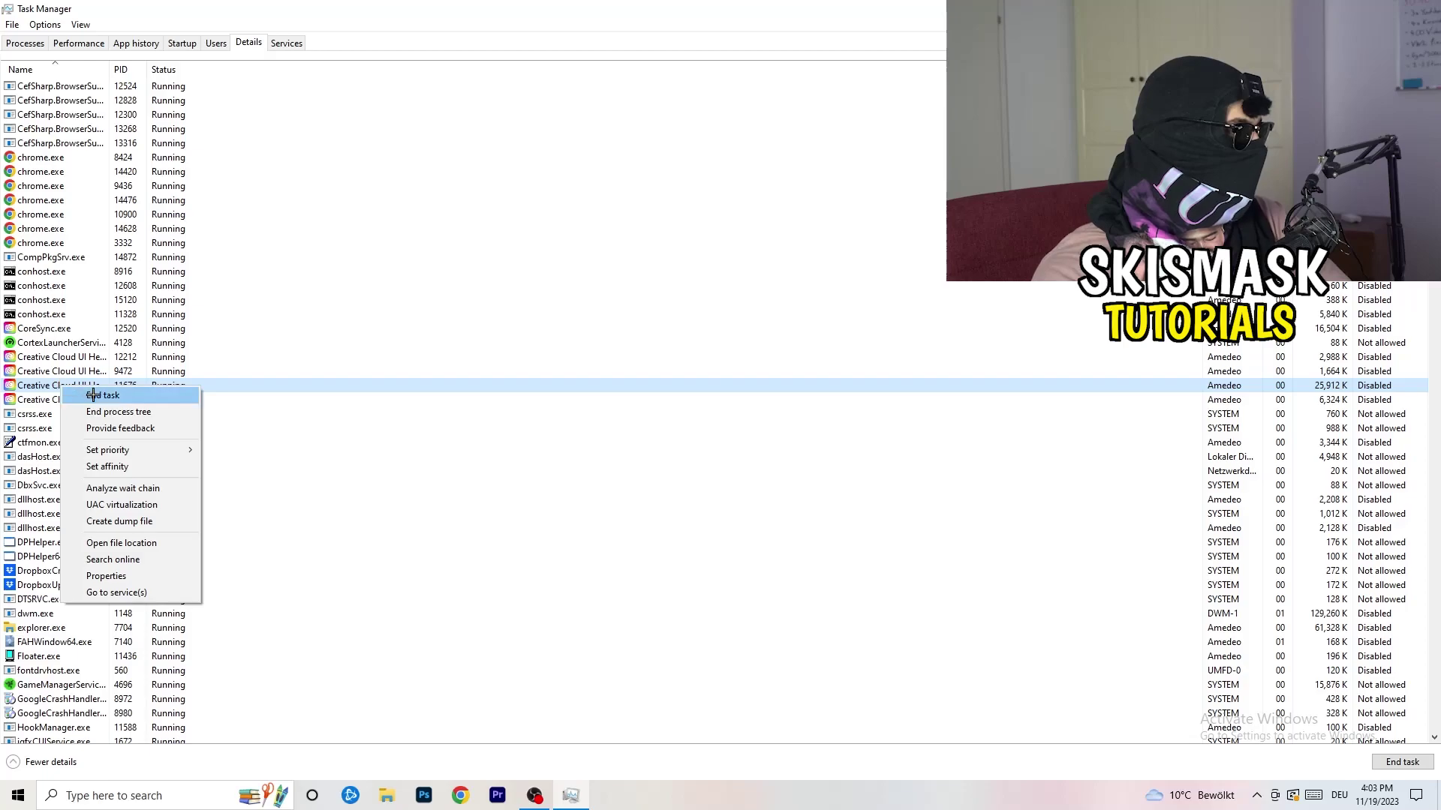
{"action": "mouse_move", "coordinate": [120, 450]}
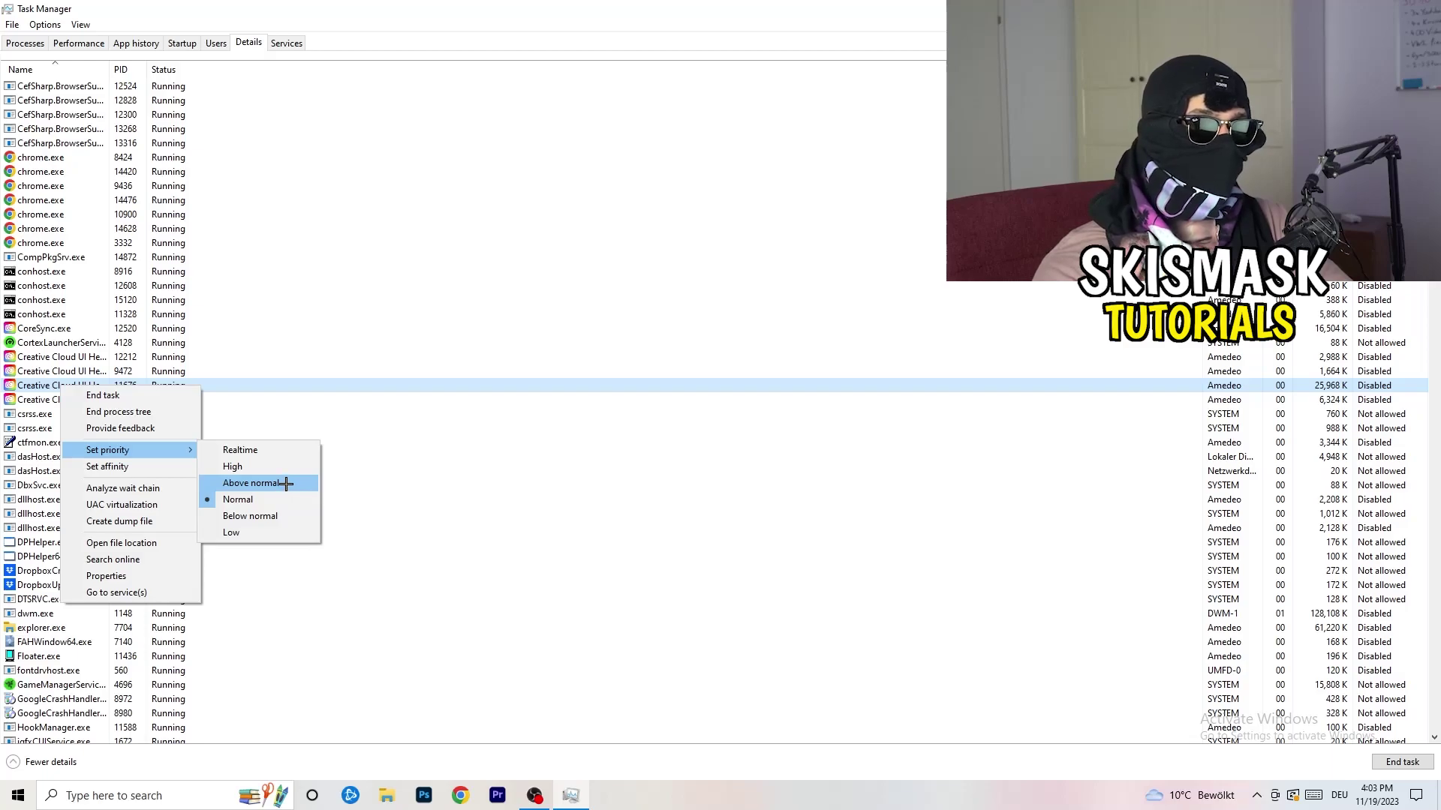
- Review the startup programs and the options for DT_Startup without changing it, and close Task Manager
{"action": "left_click", "coordinate": [183, 43]}
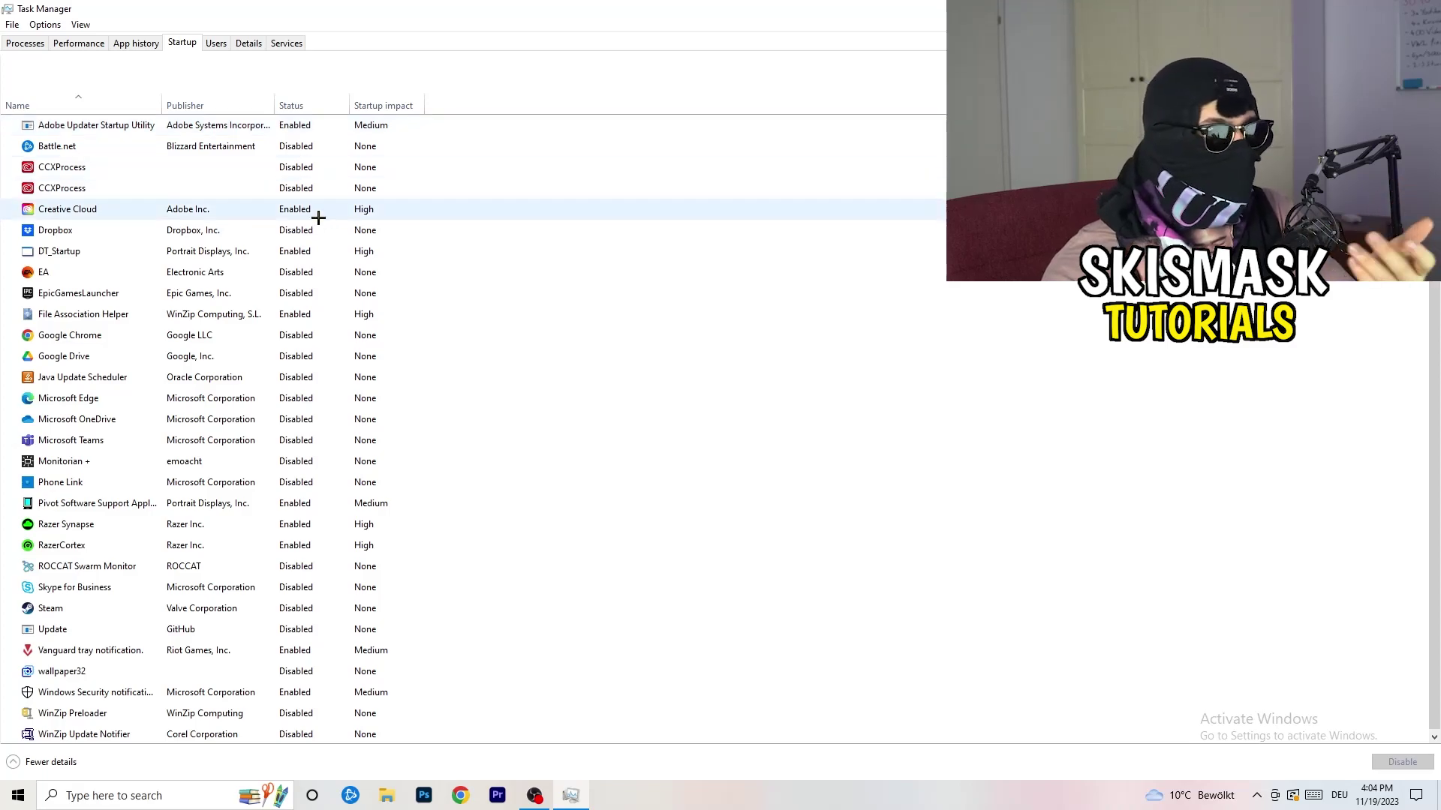
{"action": "right_click", "coordinate": [328, 246]}
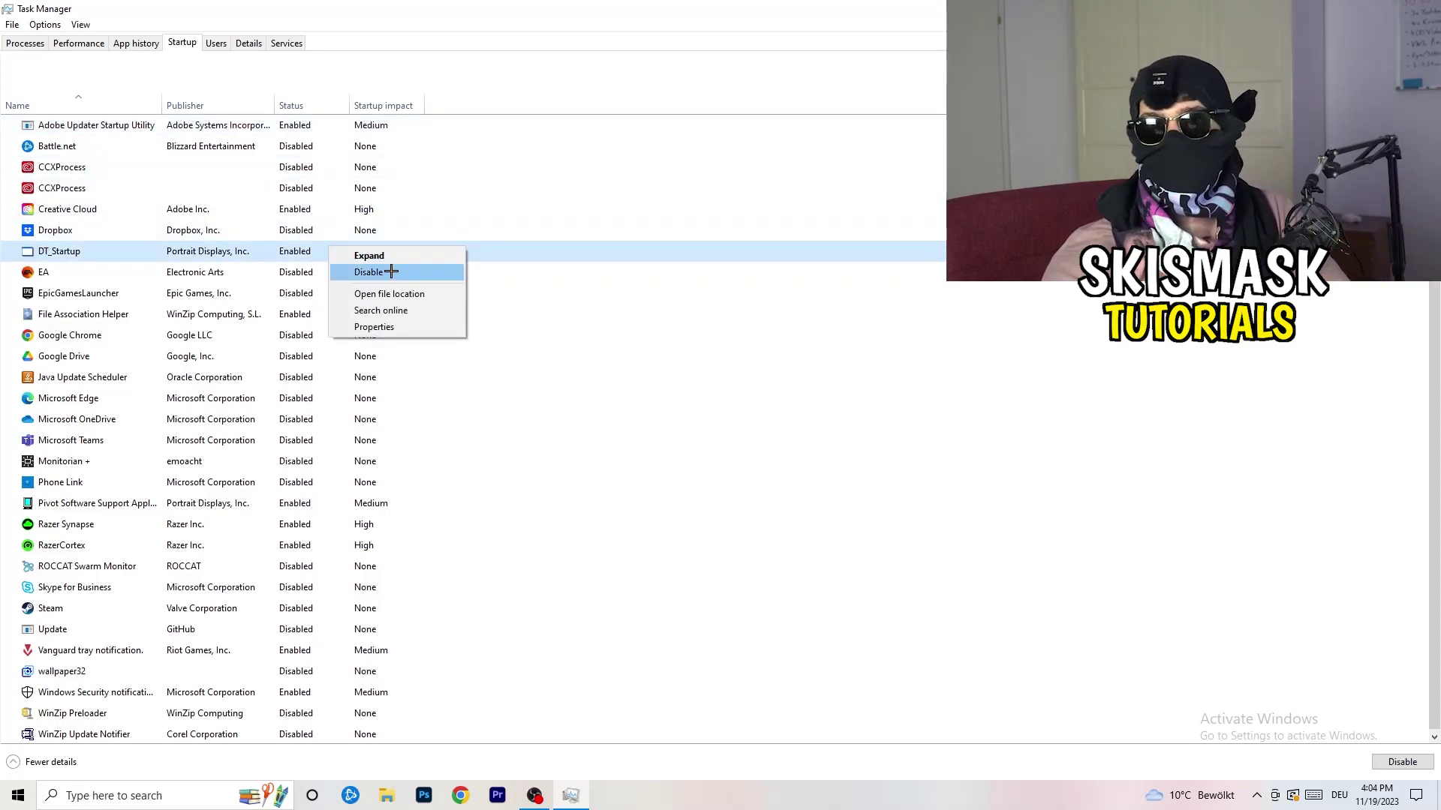
{"action": "key", "text": "Escape"}
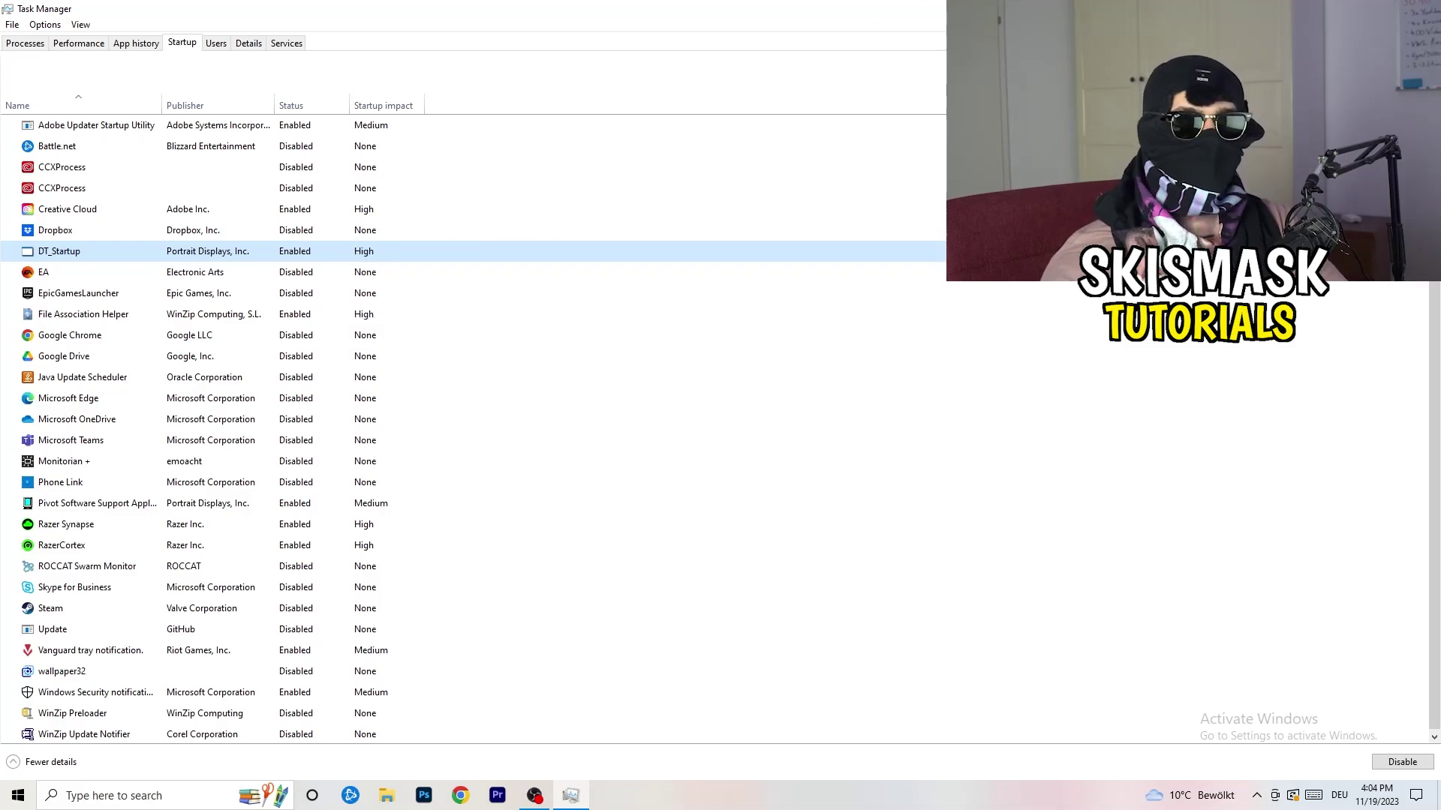
{"action": "key", "text": "alt+F4"}
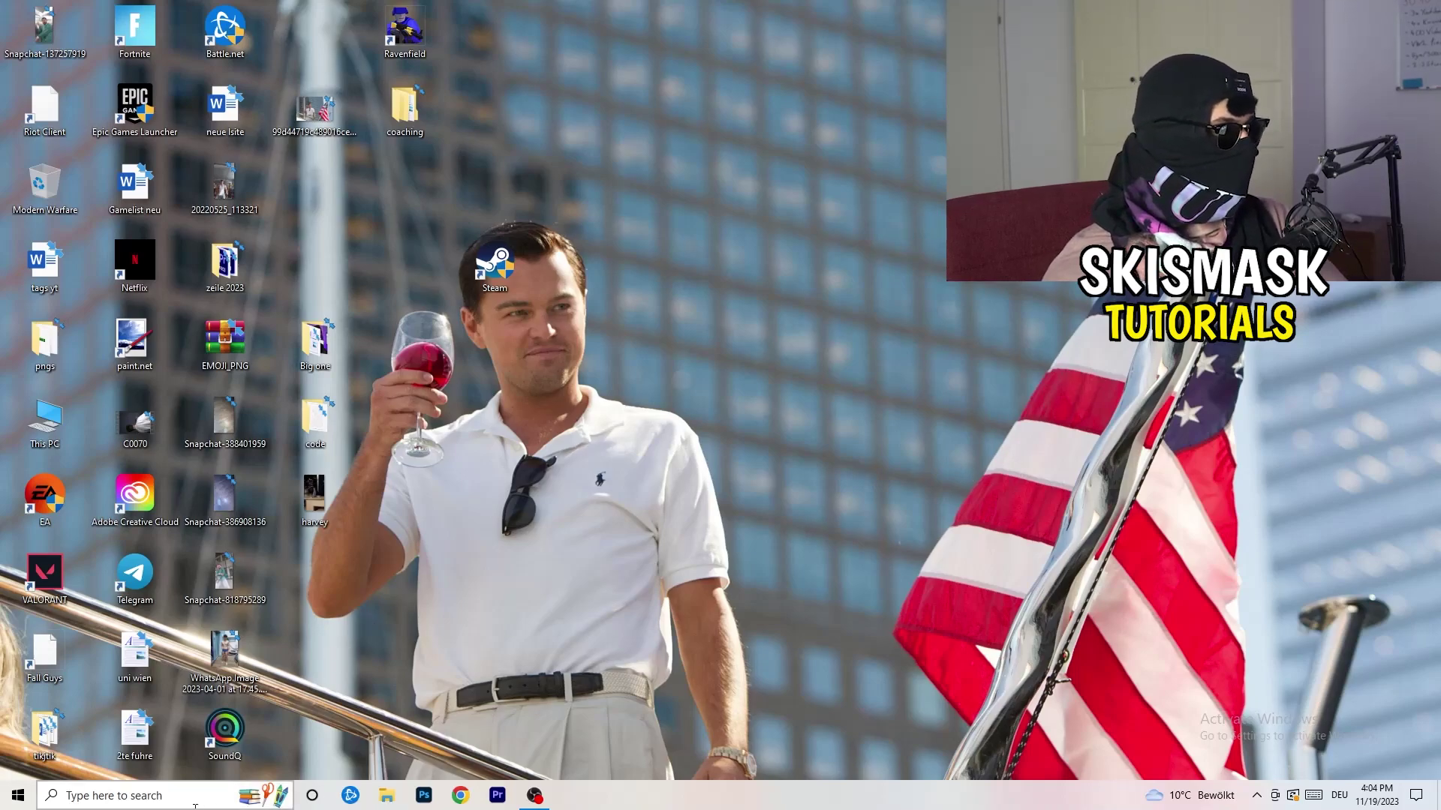
- Open the System display settings and review the scaling, resolution and multiple-display options
{"action": "left_click", "coordinate": [18, 795]}
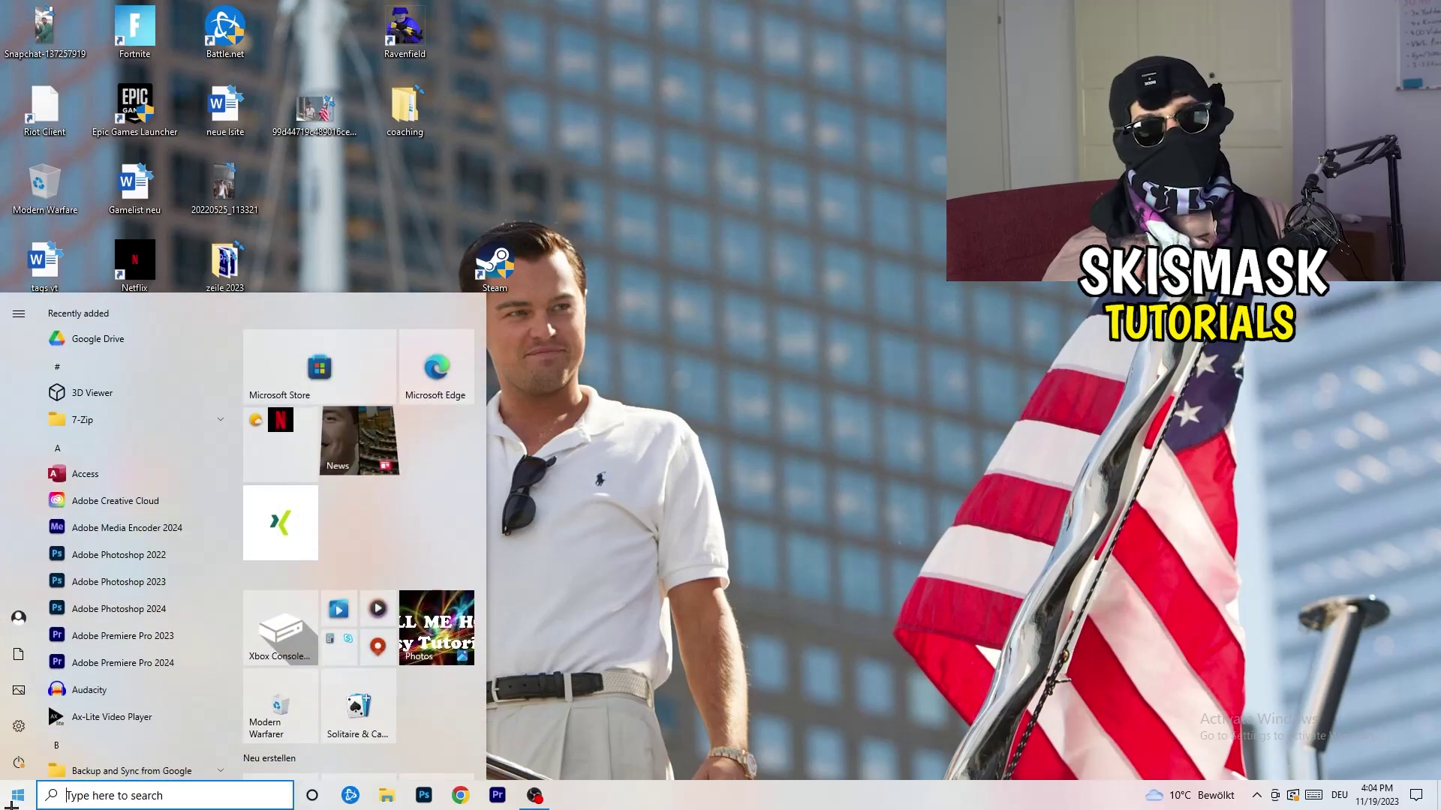
{"action": "left_click", "coordinate": [14, 735]}
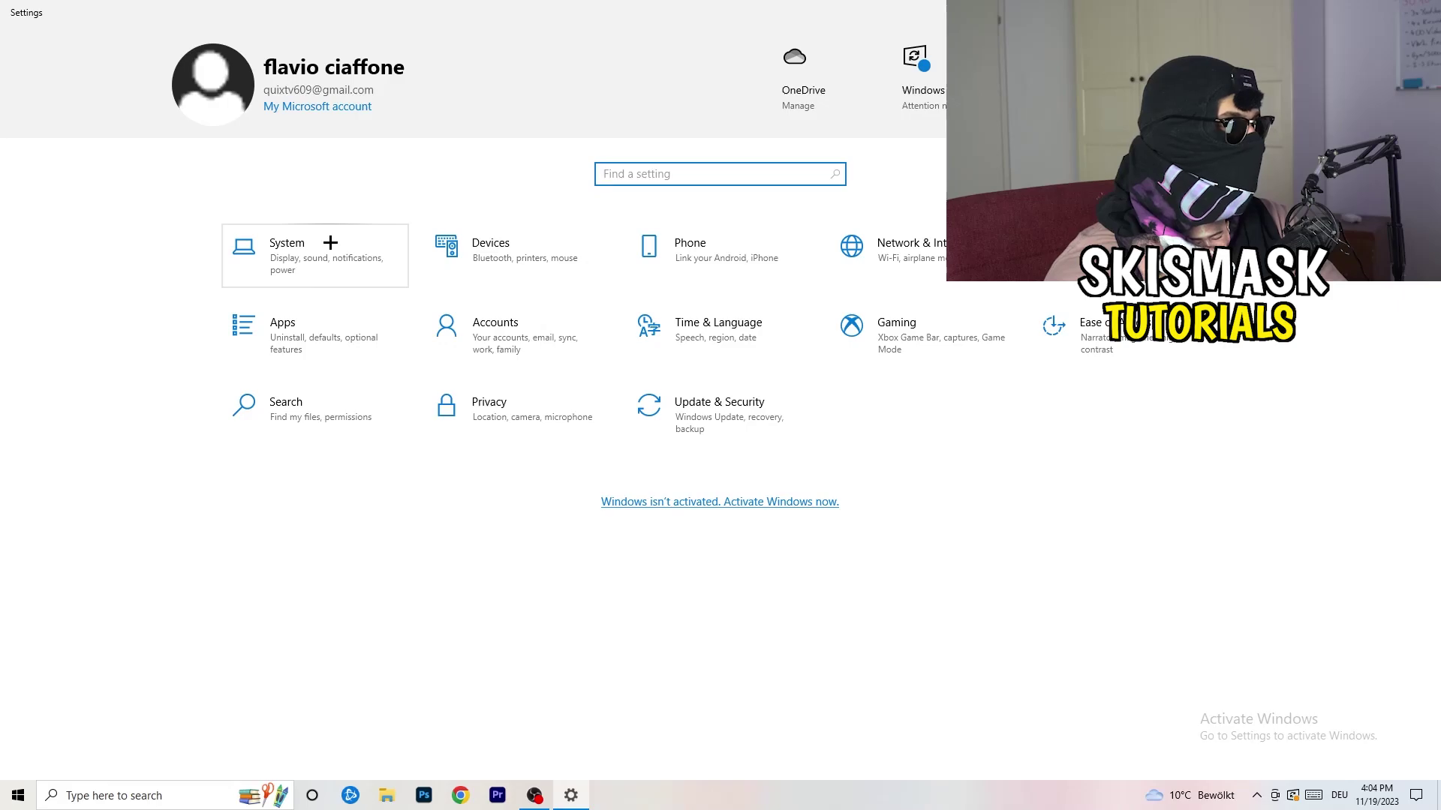
{"action": "left_click", "coordinate": [339, 242]}
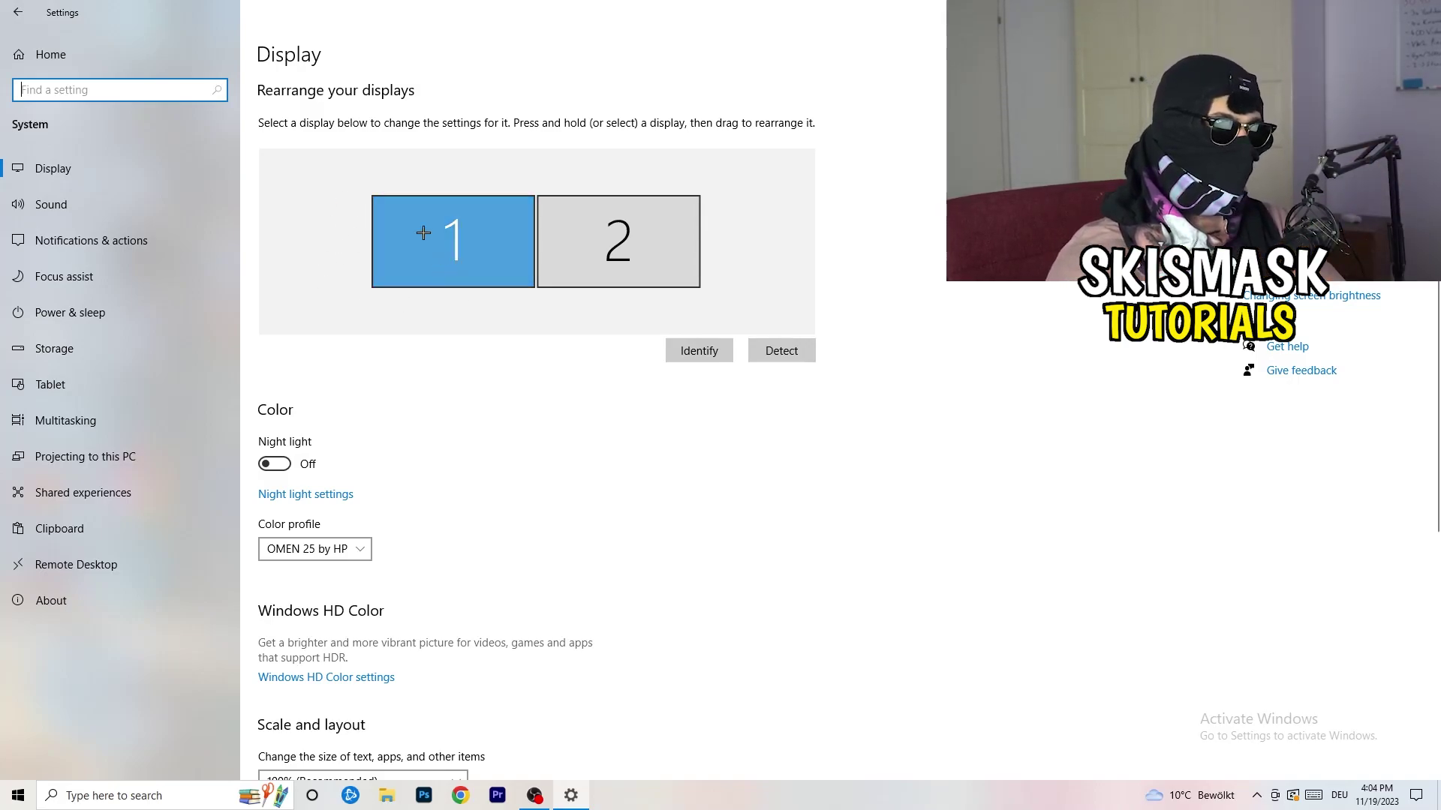
{"action": "scroll", "coordinate": [521, 273], "scroll_direction": "down", "scroll_amount": 5}
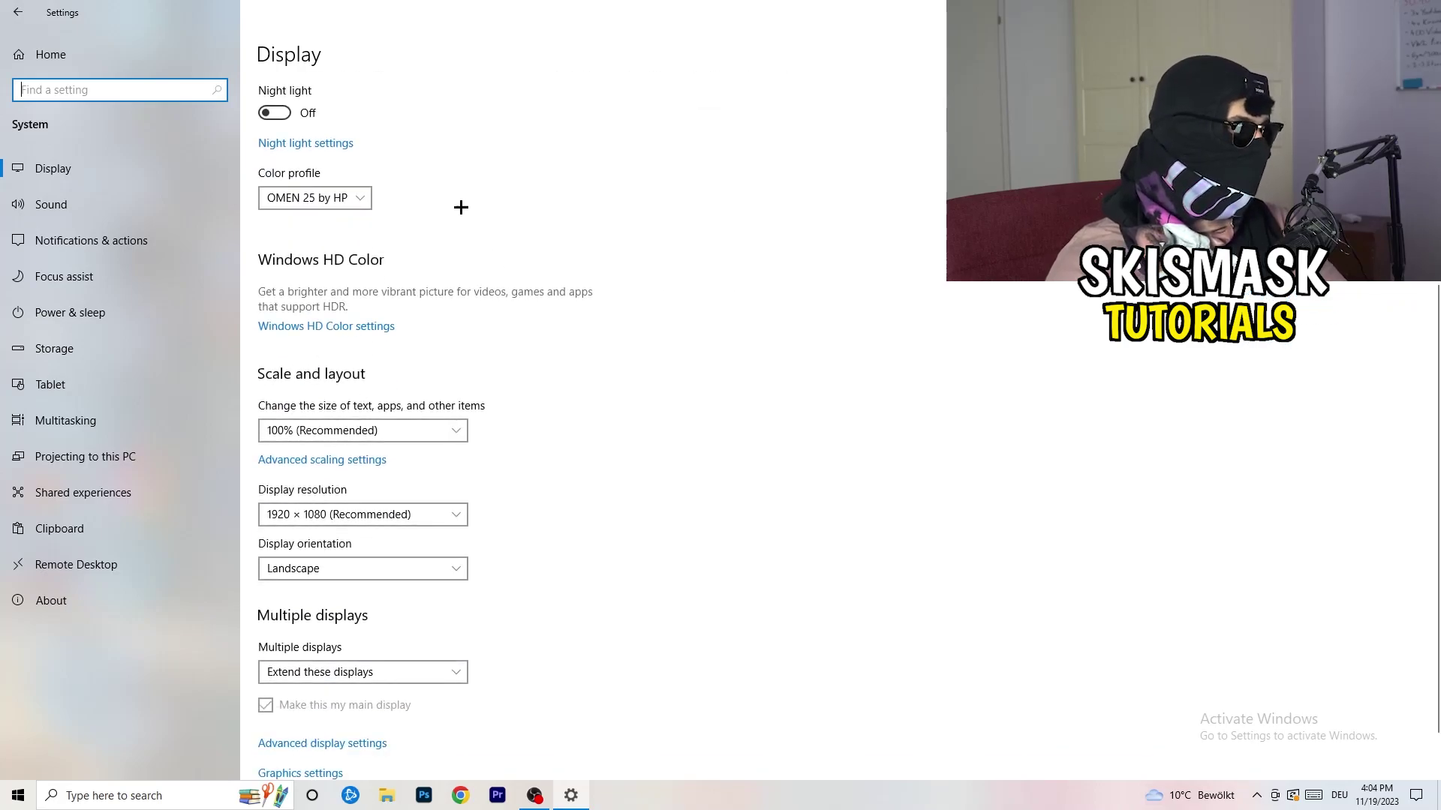
{"action": "left_click", "coordinate": [406, 431]}
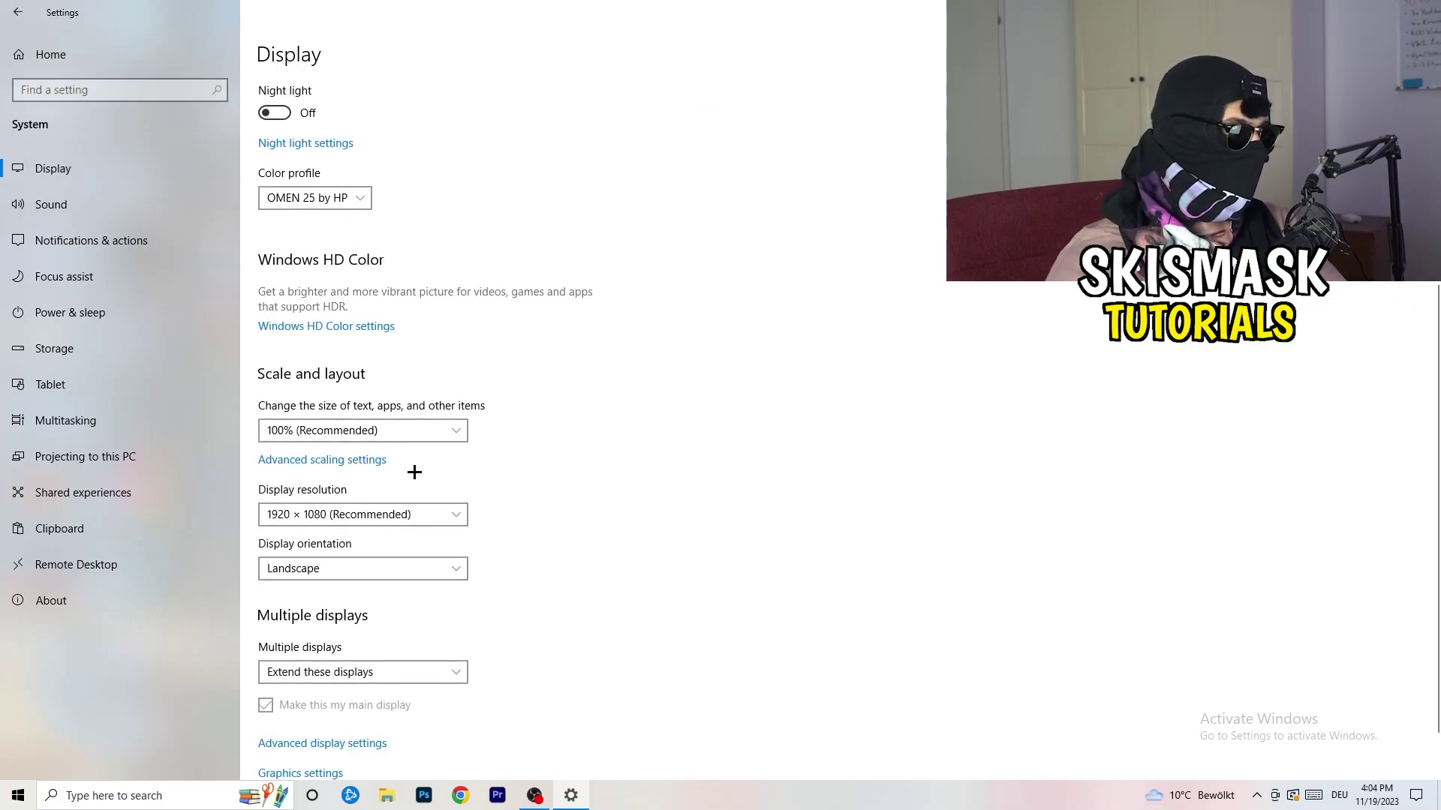
{"action": "left_click", "coordinate": [772, 404]}
{"action": "scroll", "coordinate": [614, 414], "scroll_direction": "down", "scroll_amount": 1}
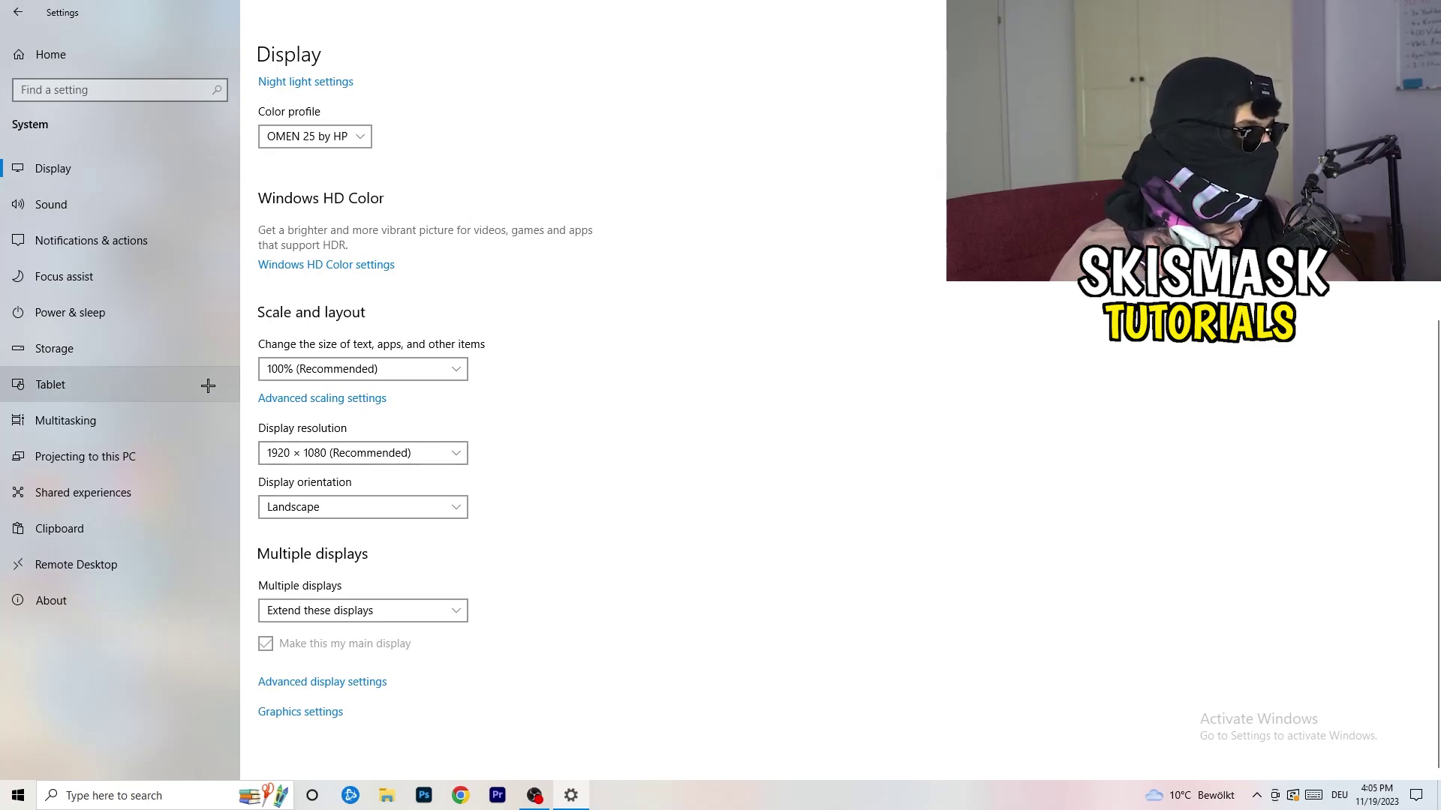
- Review the preferred and additional power plans in Power Options from the Power & sleep settings, and close Power Options
{"action": "left_click", "coordinate": [114, 316]}
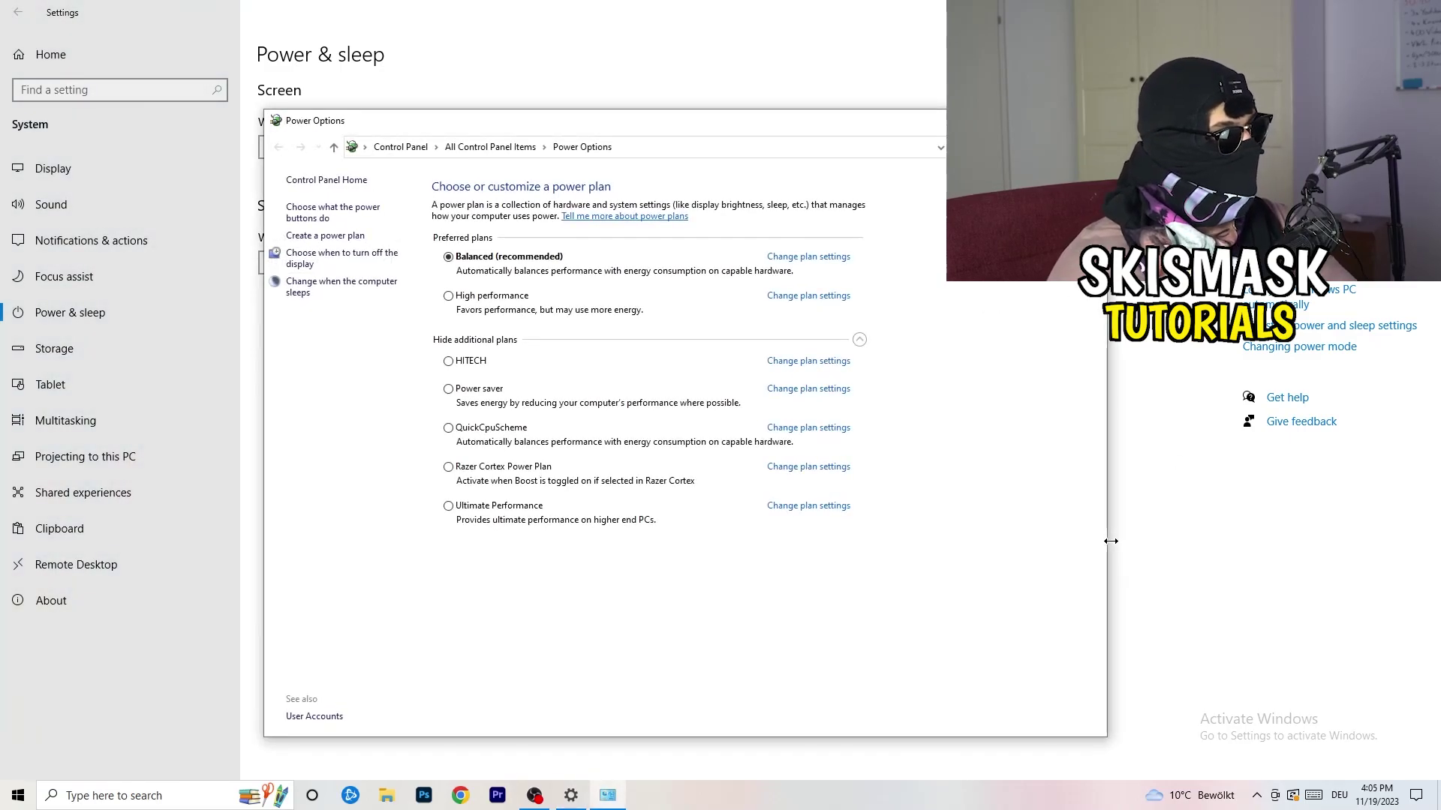
{"action": "left_click", "coordinate": [859, 340]}
{"action": "left_click", "coordinate": [859, 340]}
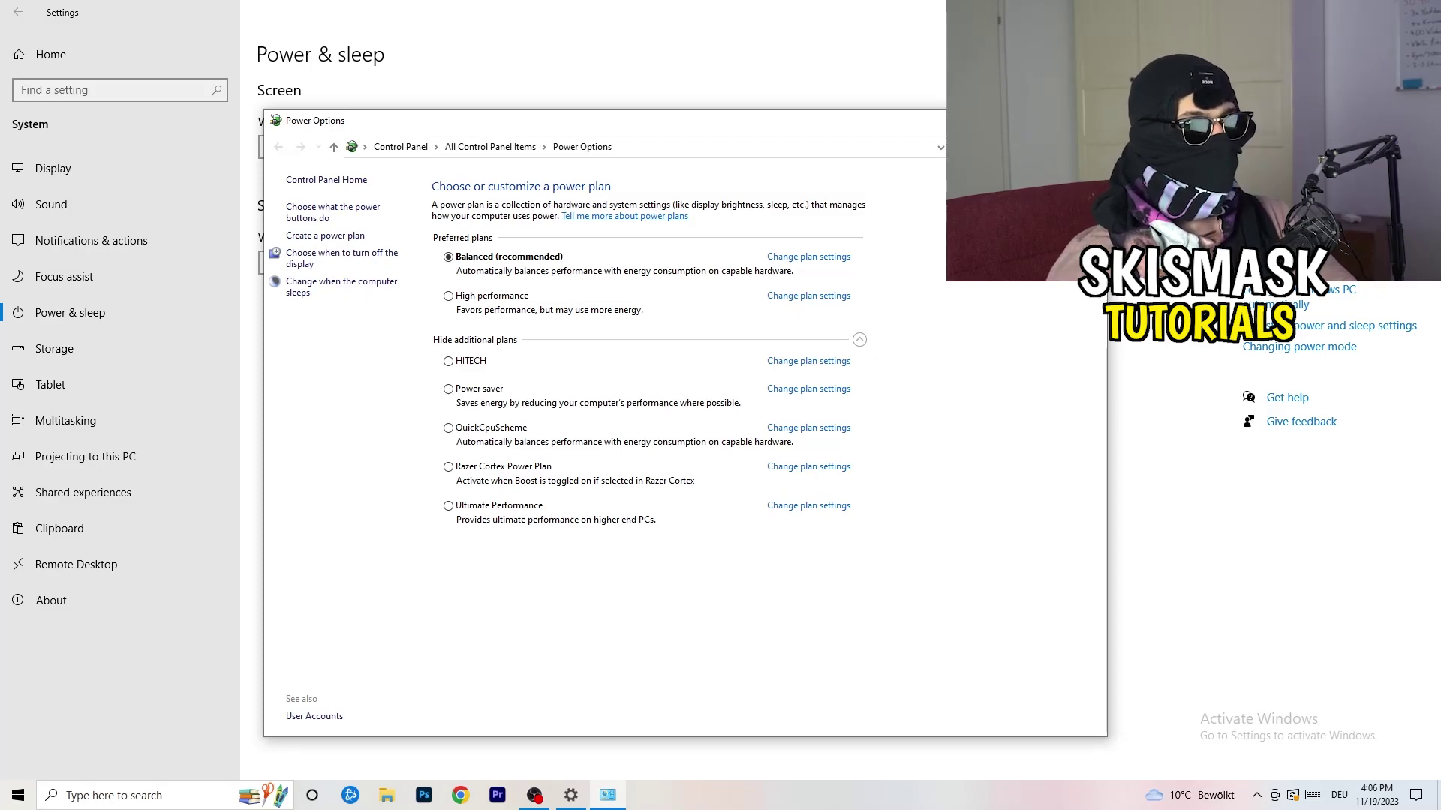
{"action": "key", "text": "alt+F4"}
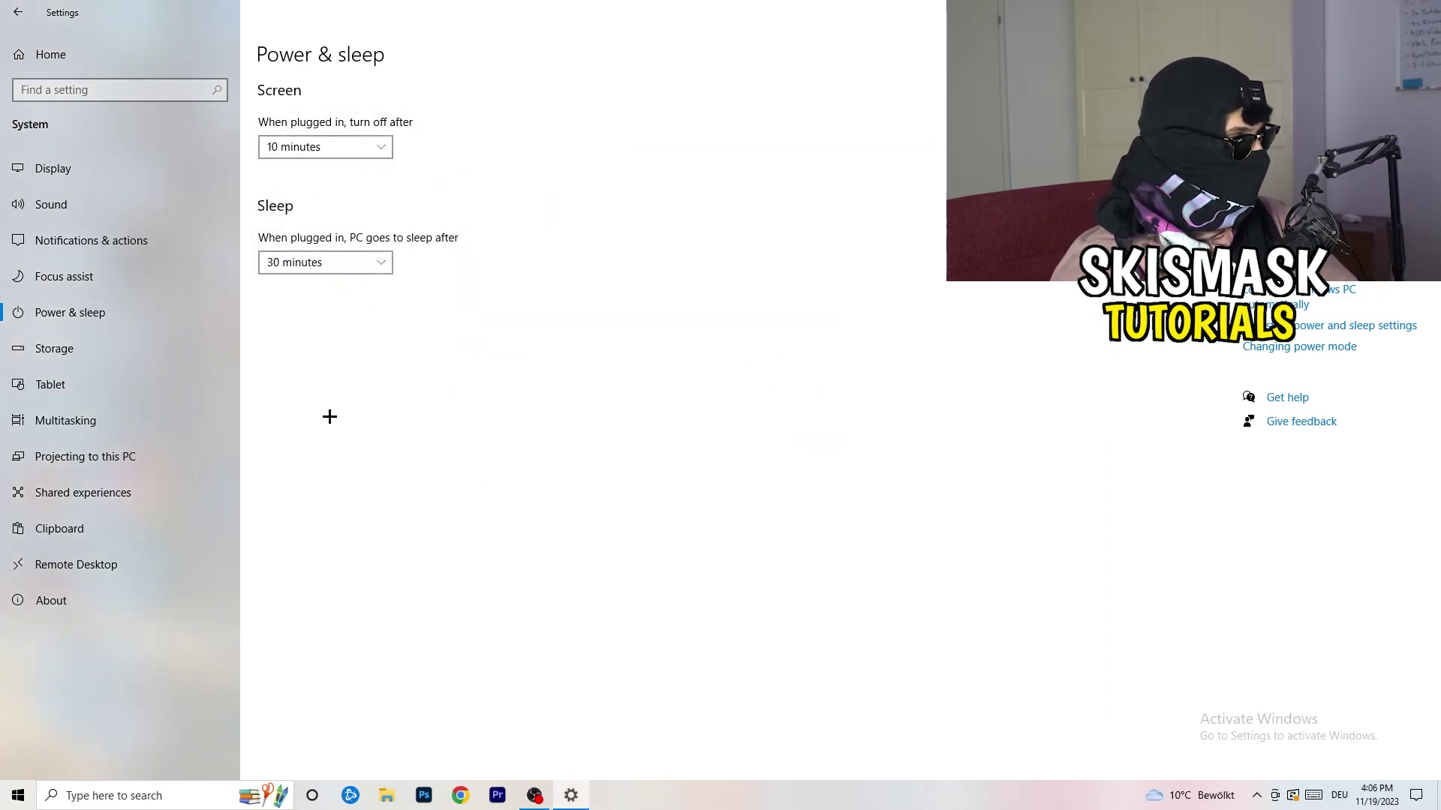
- Configure Storage Sense in the Storage settings to delete temporary files that apps aren't using
{"action": "left_click", "coordinate": [99, 359]}
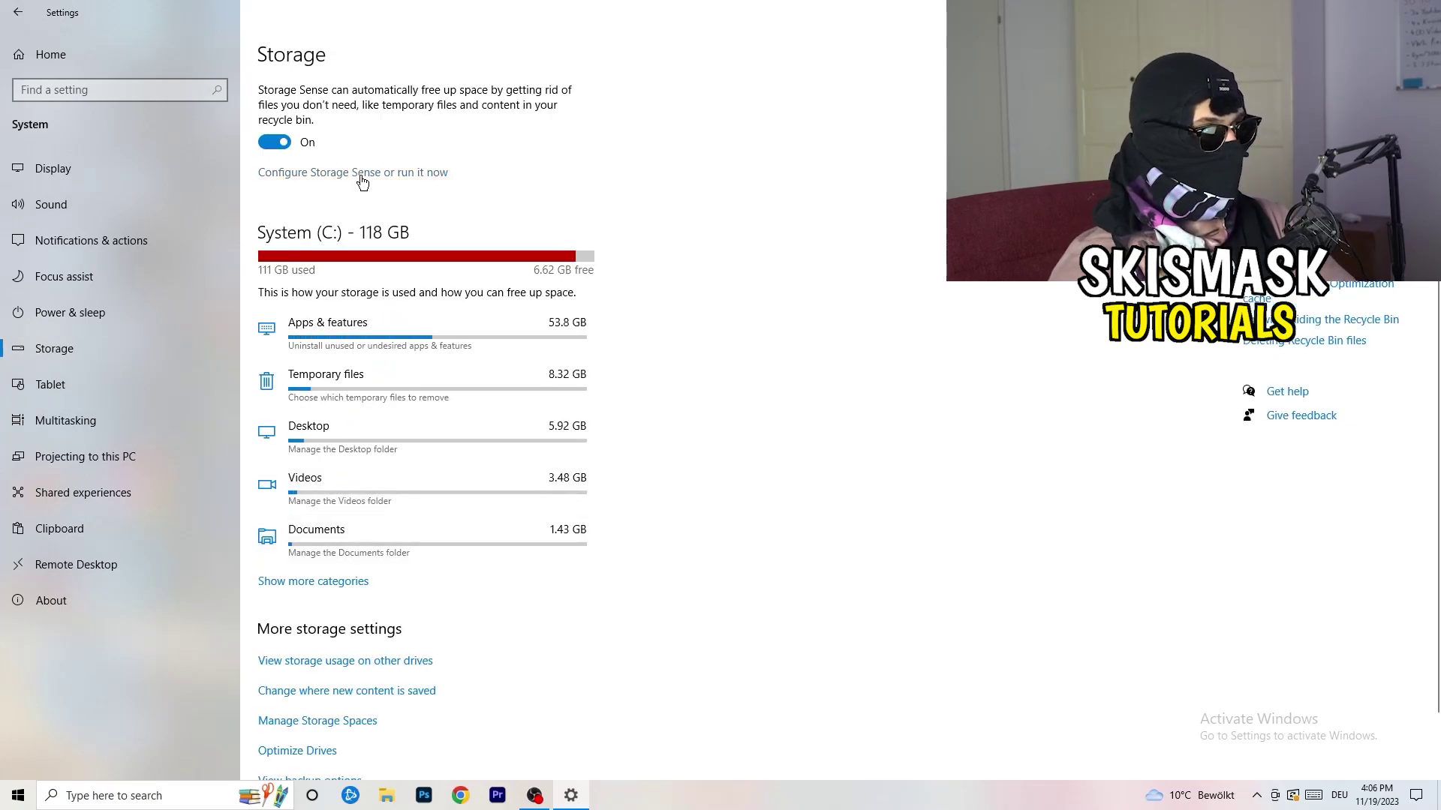
{"action": "left_click", "coordinate": [361, 179]}
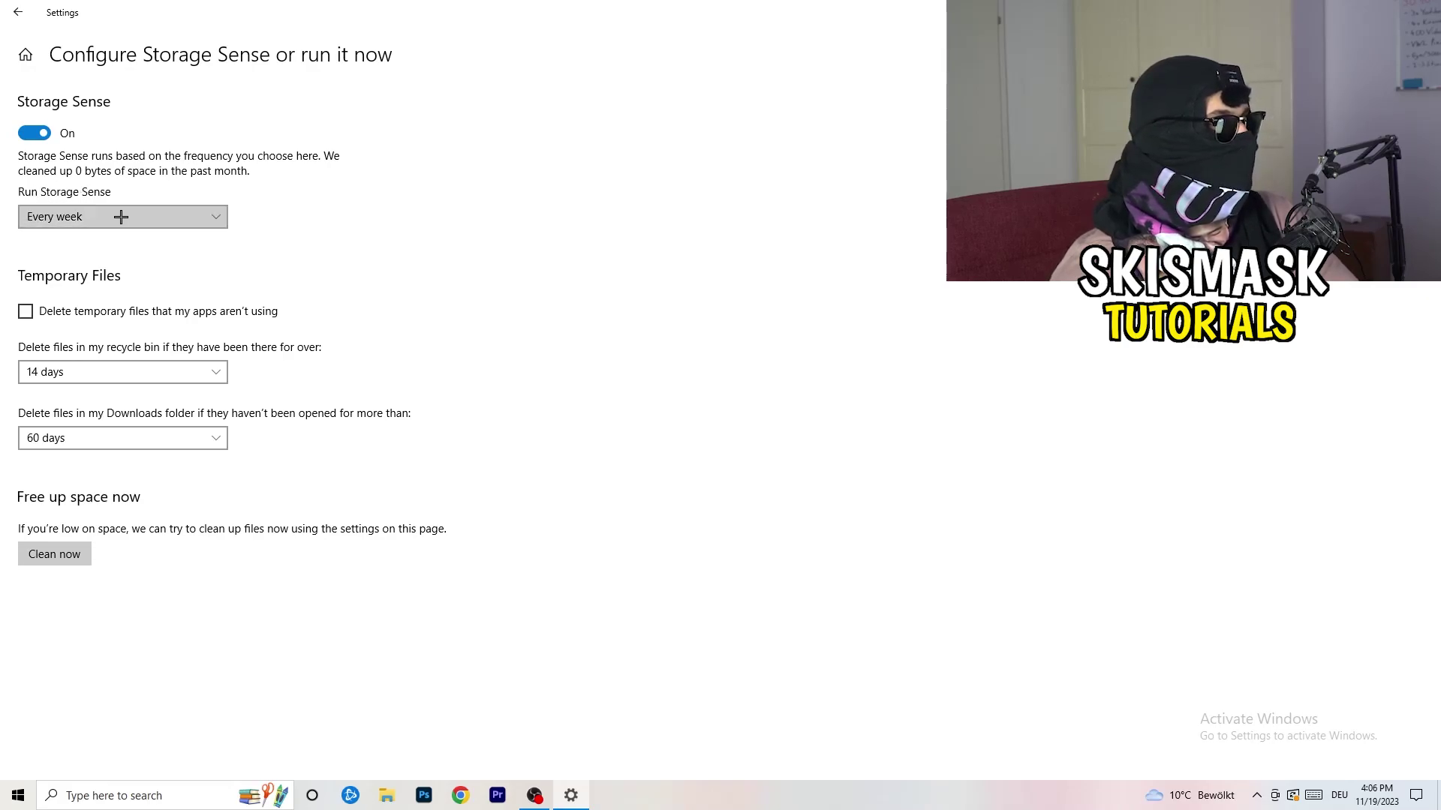
{"action": "left_click", "coordinate": [87, 313]}
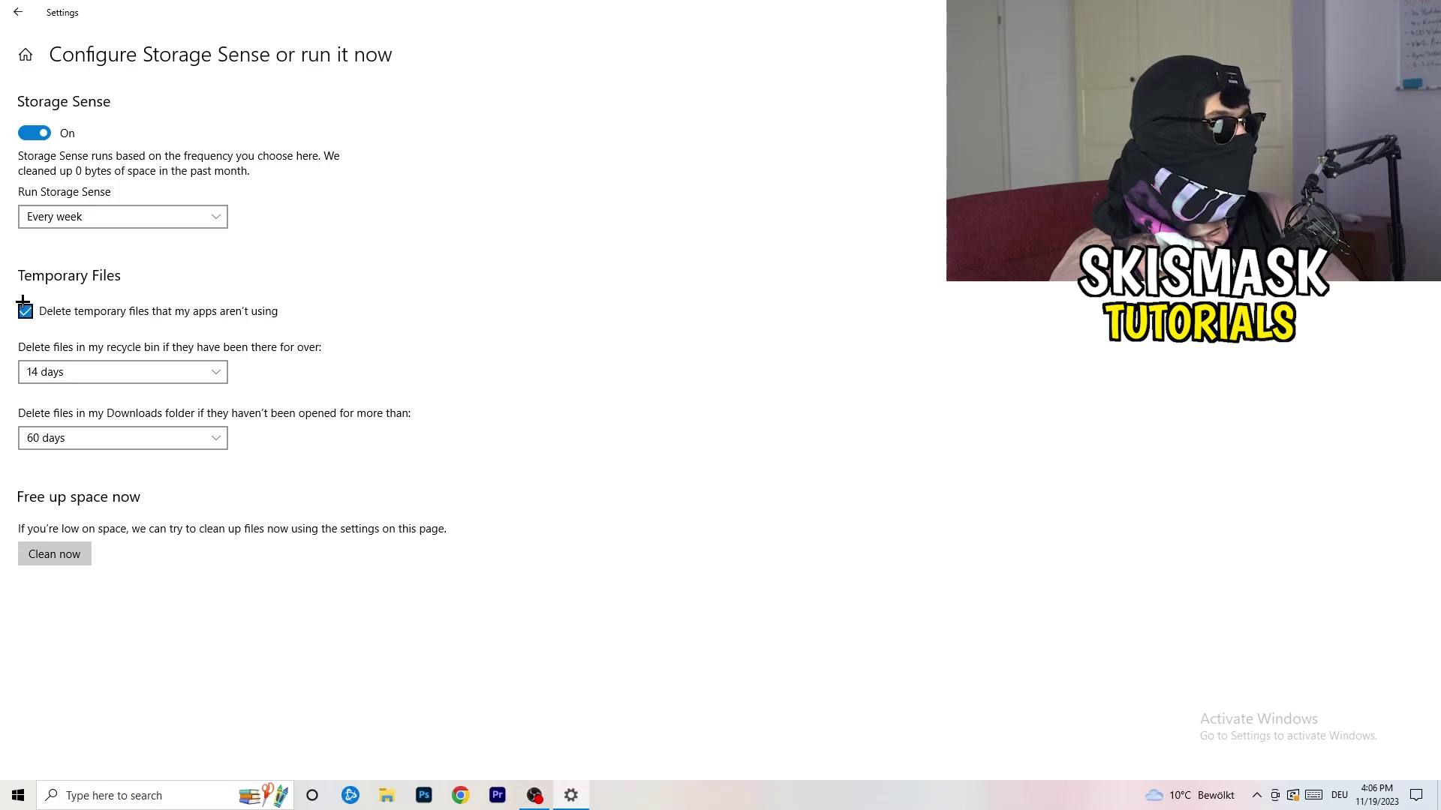
- Review the Storage Sense deletion intervals for the recycle bin and the Downloads folder, keeping 14 days and 60 days
{"action": "left_click", "coordinate": [119, 373]}
{"action": "left_click", "coordinate": [427, 348]}
{"action": "left_click", "coordinate": [124, 371]}
{"action": "left_click", "coordinate": [340, 351]}
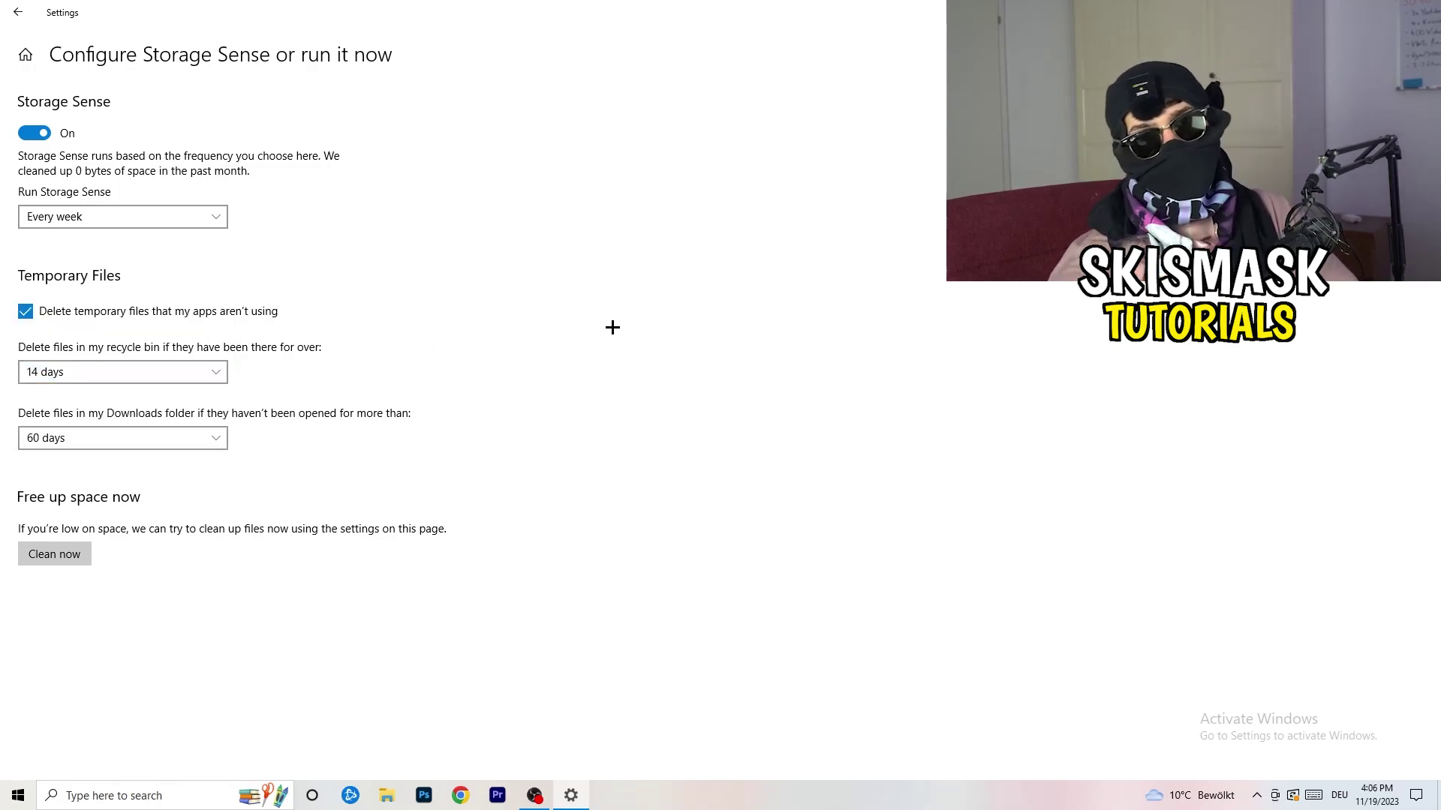
{"action": "left_click", "coordinate": [132, 438]}
{"action": "left_click", "coordinate": [565, 342]}
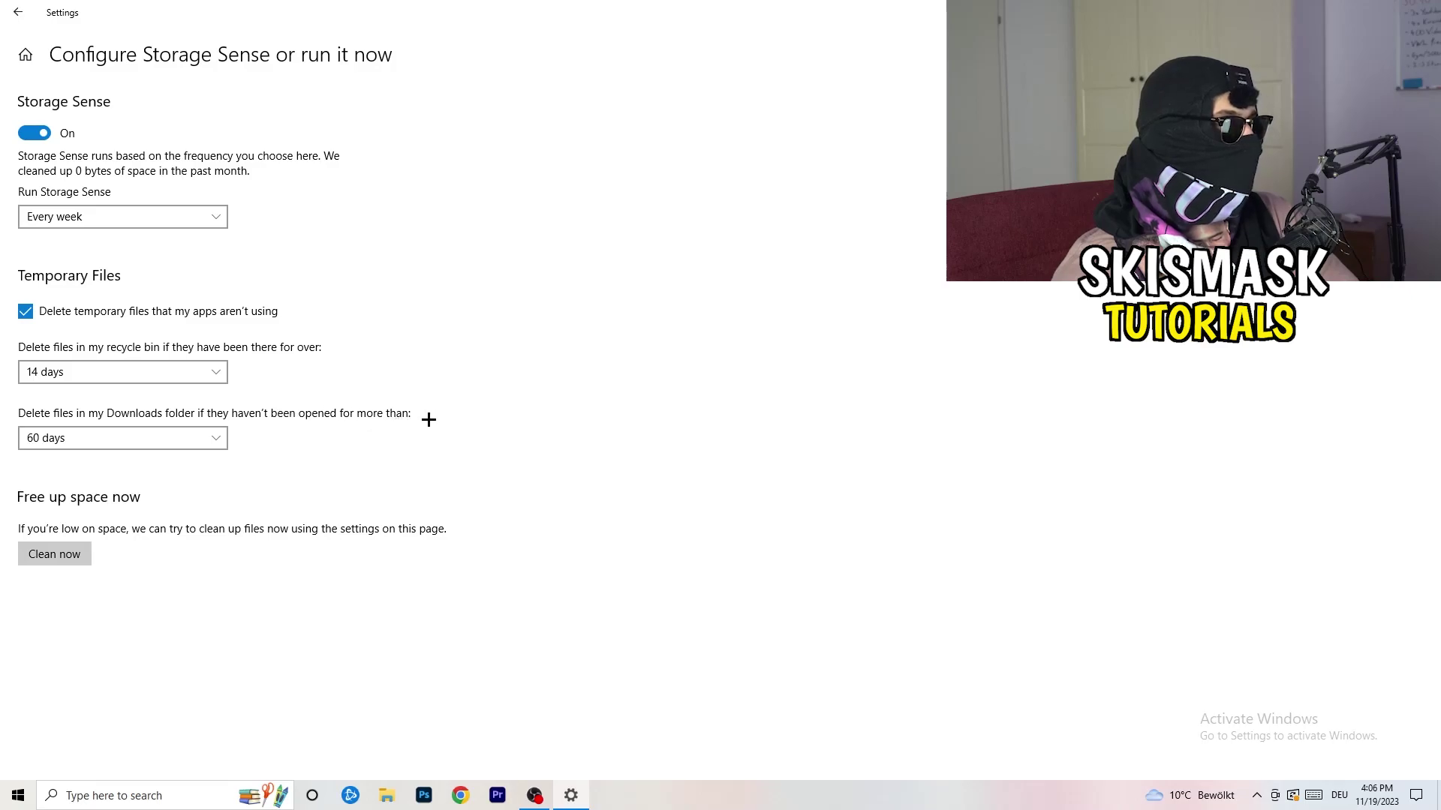
{"action": "left_click", "coordinate": [141, 451]}
{"action": "left_click", "coordinate": [206, 437]}
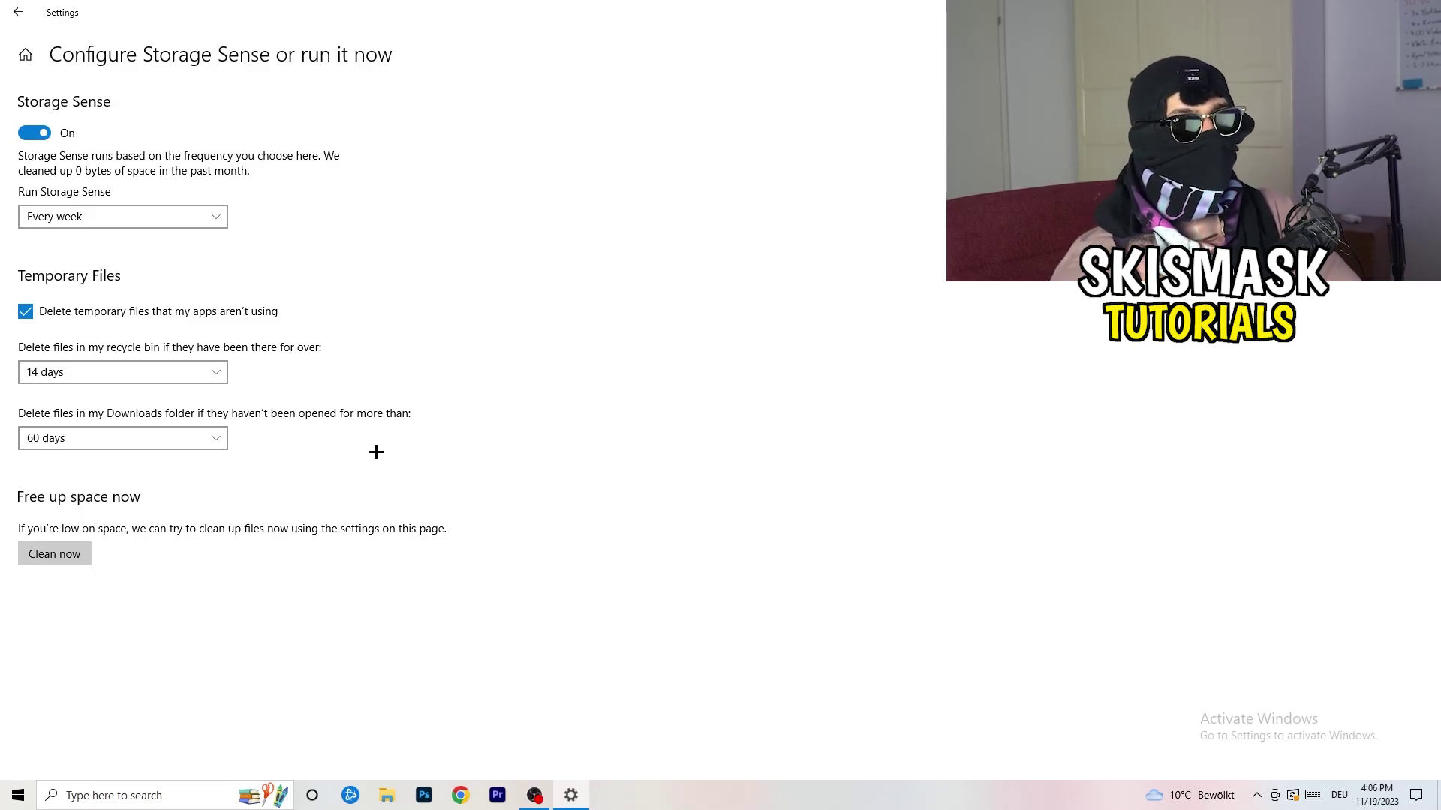
- Leave the Storage Sense configuration, return to the Settings home page and open Update & Security
{"action": "left_click", "coordinate": [18, 12]}
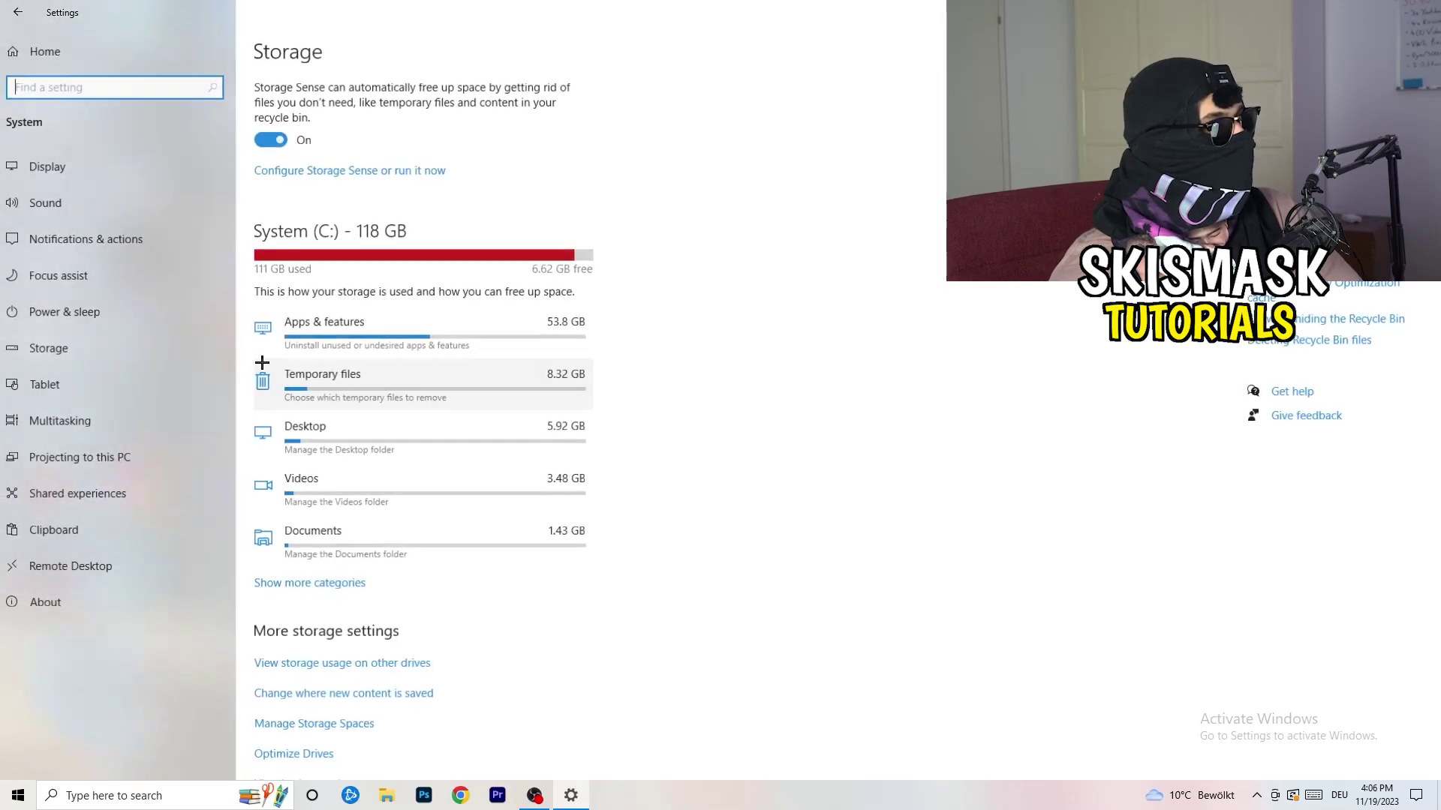
{"action": "left_click", "coordinate": [18, 12]}
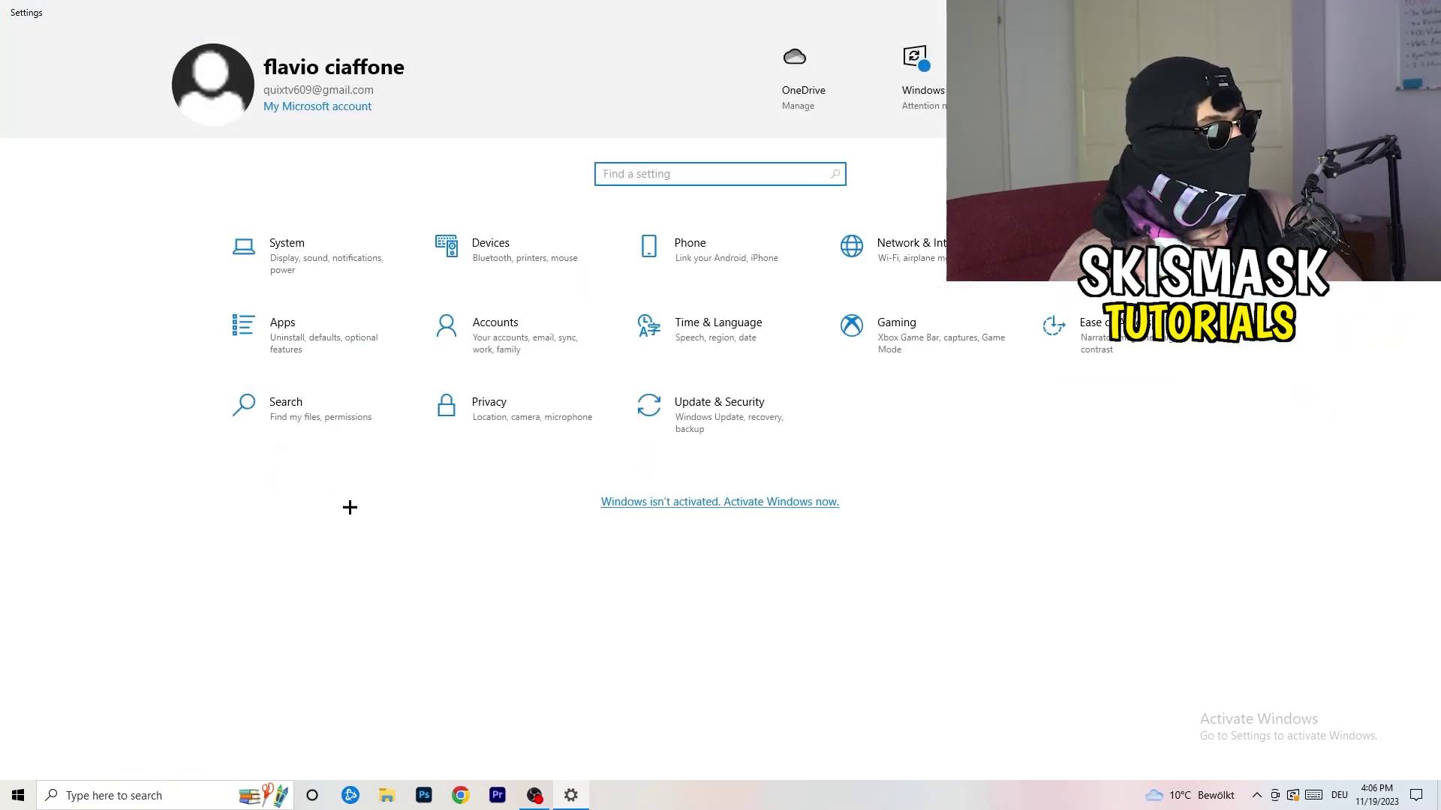
{"action": "left_click", "coordinate": [709, 422]}
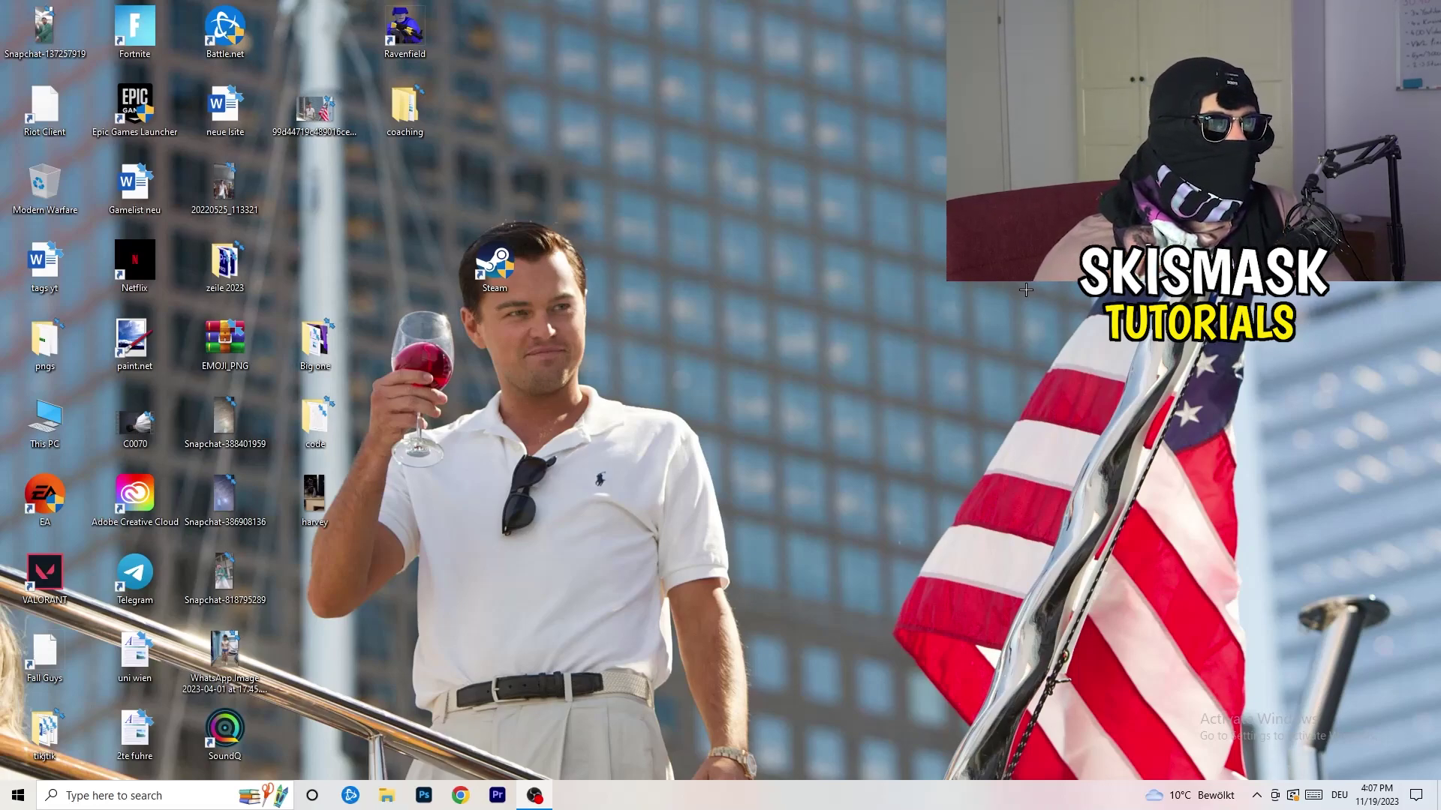
- Open NVIDIA Control Panel, review the resolution page and the image settings with preview, and close it
{"action": "right_click", "coordinate": [872, 317]}
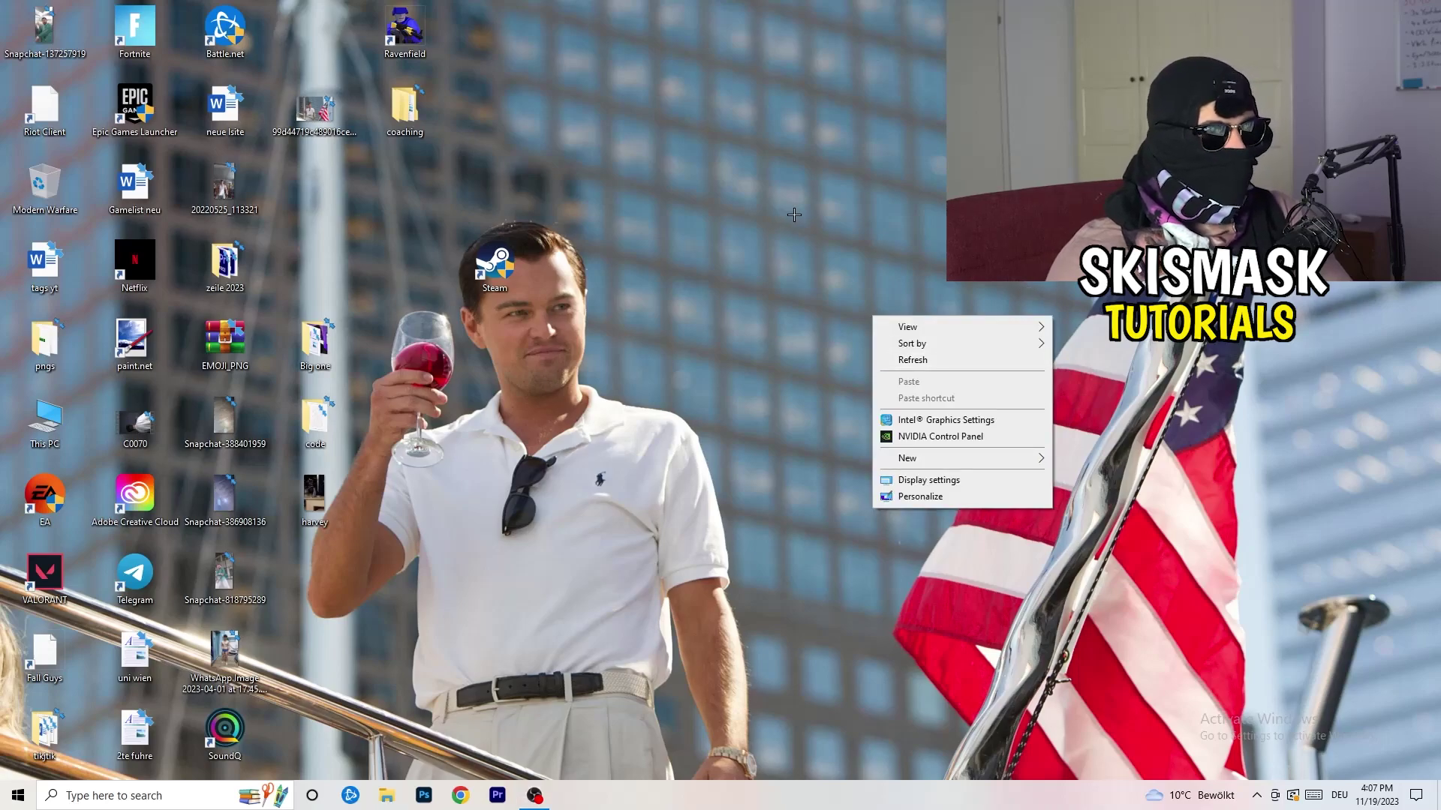
{"action": "left_click", "coordinate": [961, 437]}
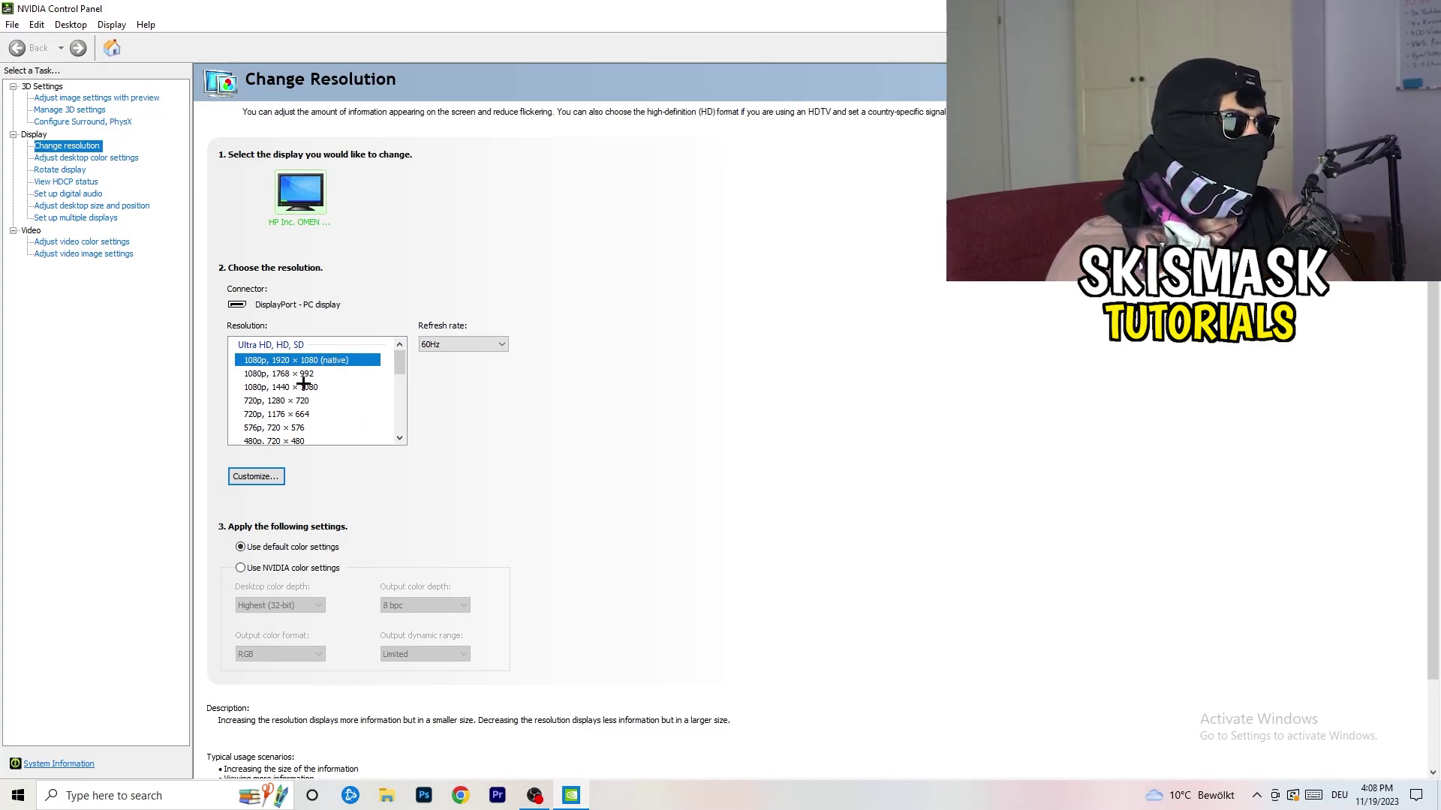
{"action": "left_click", "coordinate": [77, 98]}
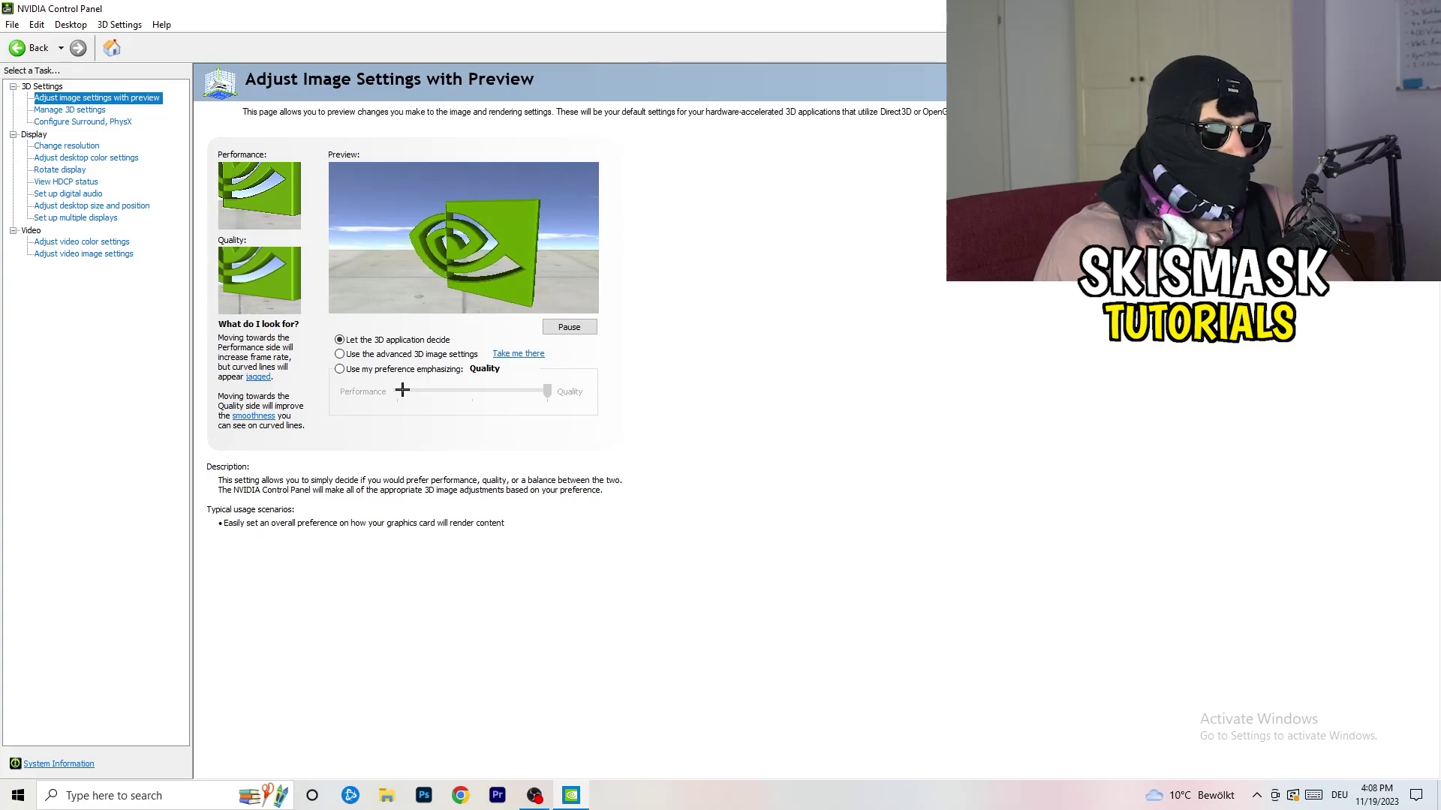
{"action": "key", "text": "alt+F4"}
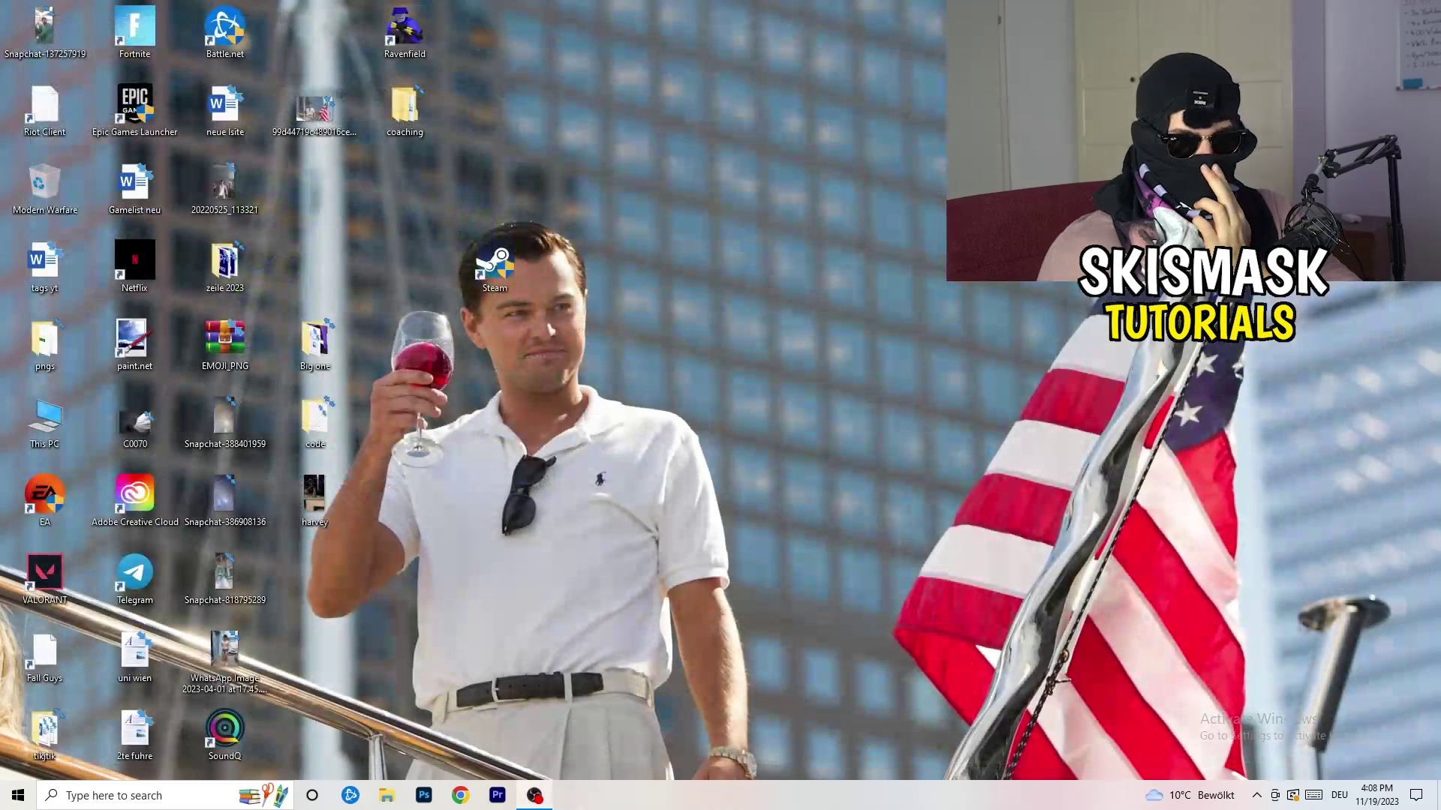